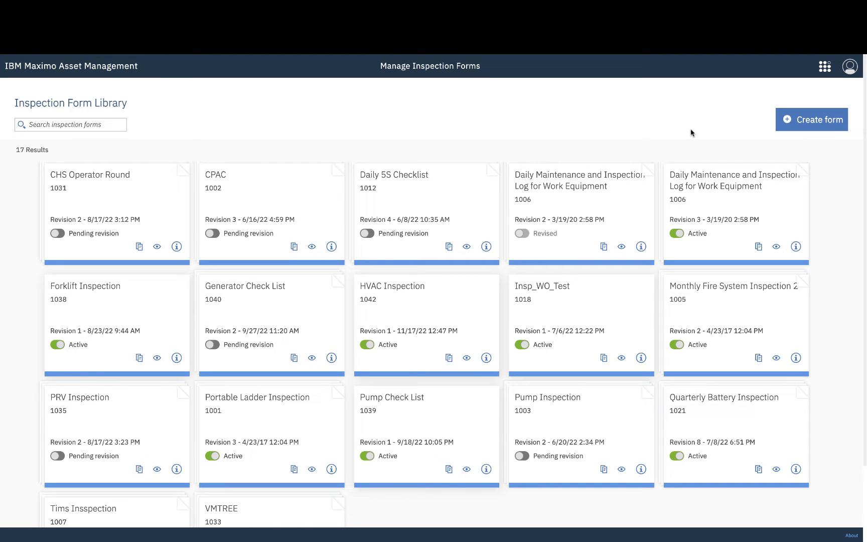
- Create a new inspection form named "CRM Applicability Survey" with the form type Inspection
left_click(793, 124)
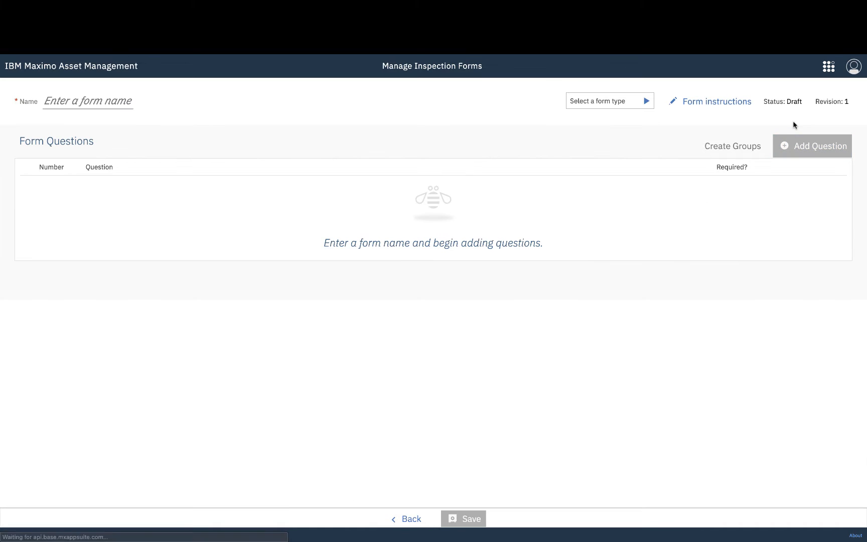
left_click(65, 100)
type("CRM Applicability Survey")
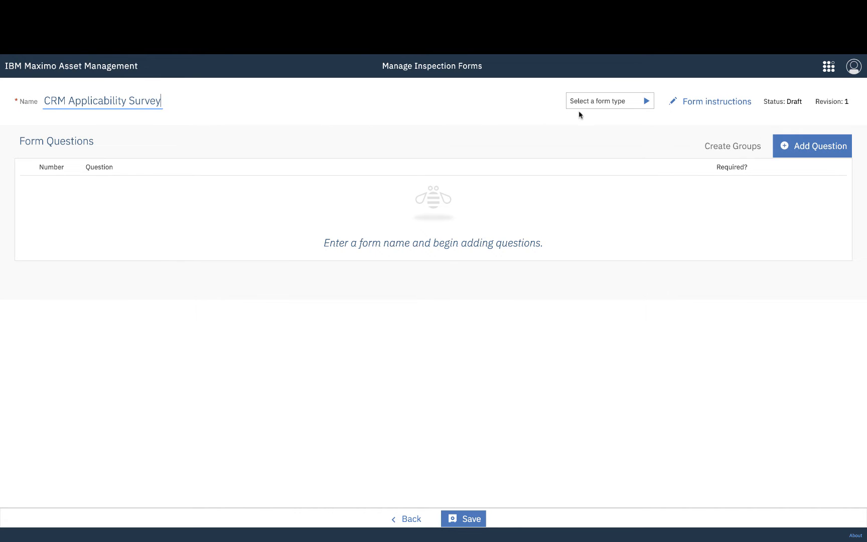
left_click(645, 103)
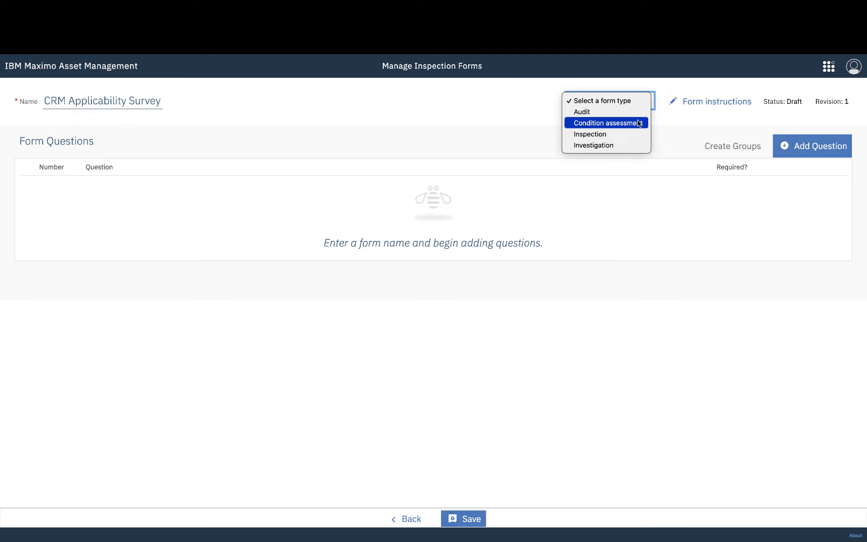
left_click(635, 134)
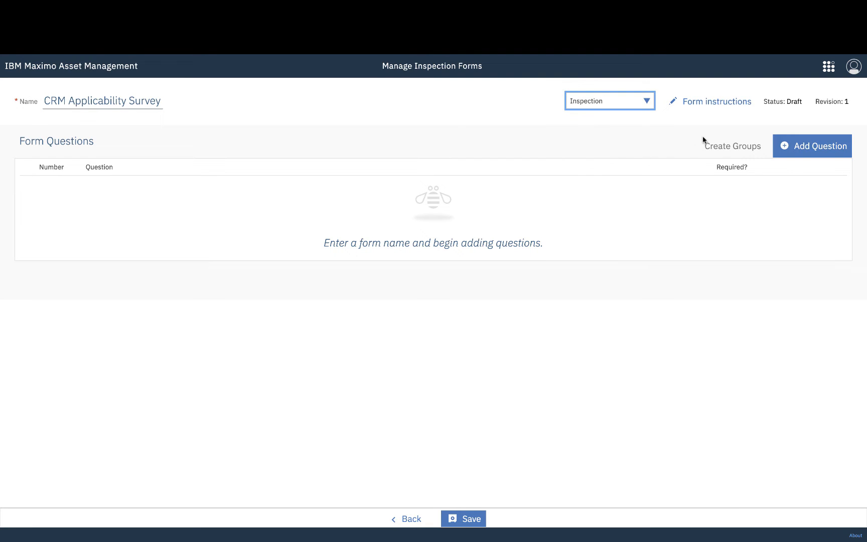
- Add a question reading "Transports hazardous liquid or natural gas via jurisdictional pipeline" and copy its text
left_click(793, 147)
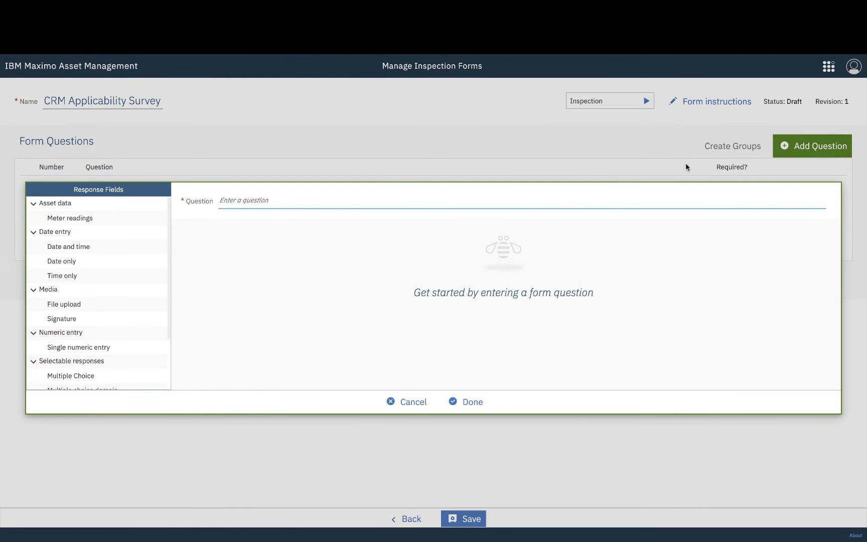
type("Transports hazadous liquid or")
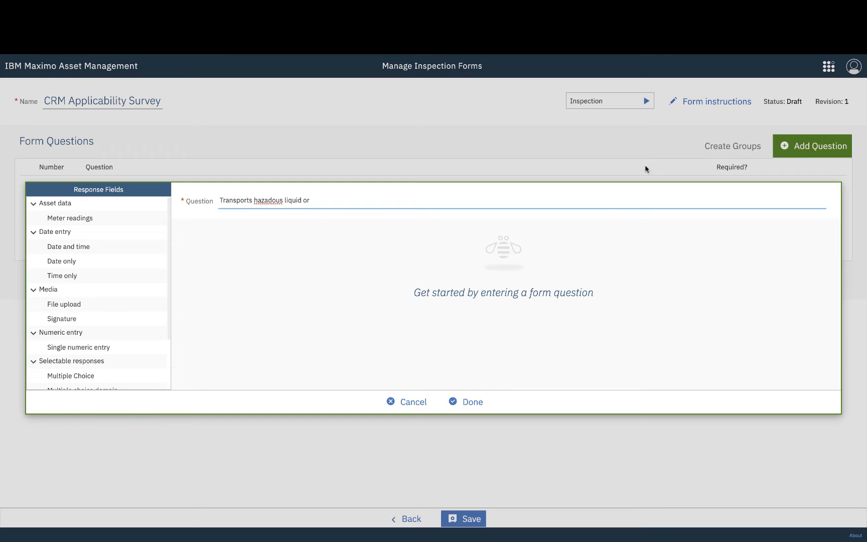
left_click(269, 201)
type("r")
left_click(329, 200)
type("natural gas via ")
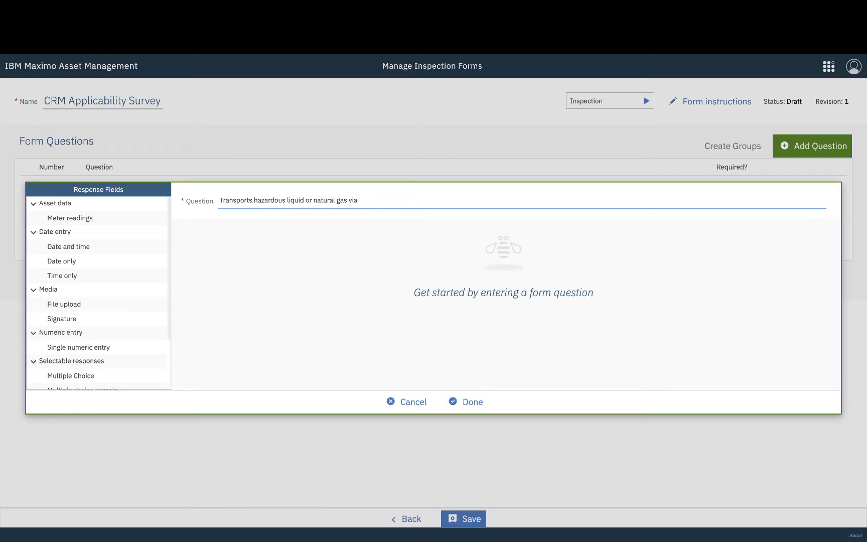
type("jurisdictional pipeline")
left_click_drag(429, 197, 215, 201)
key("ctrl+c")
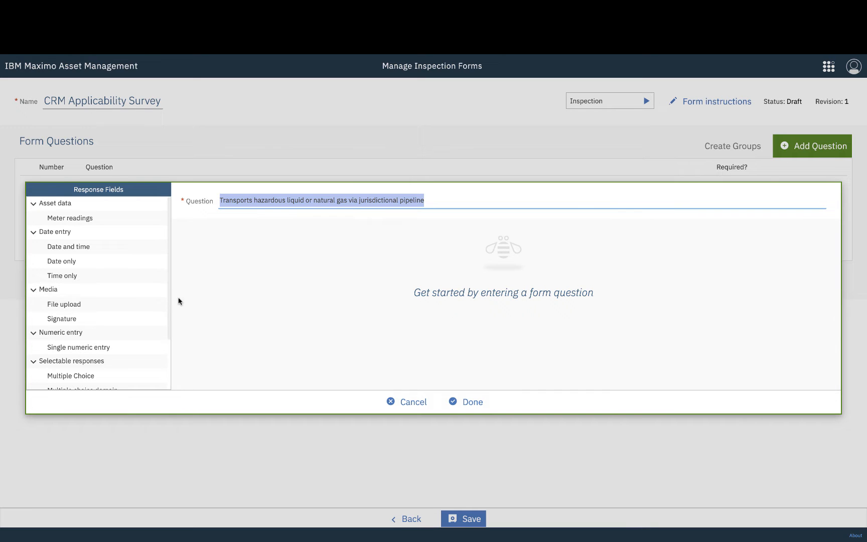
- Give the question a Multiple Choice response field with the three options Yes, No and N/A
left_click_drag(169, 310, 161, 351)
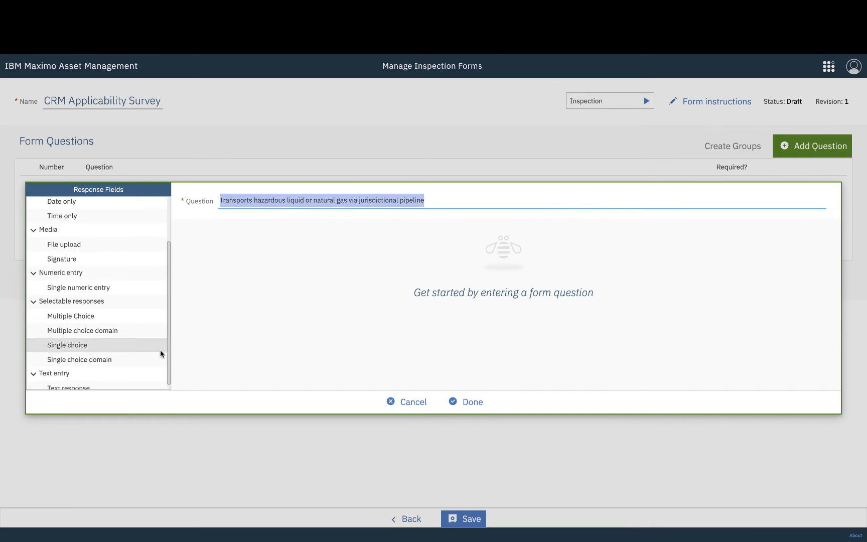
left_click(96, 316)
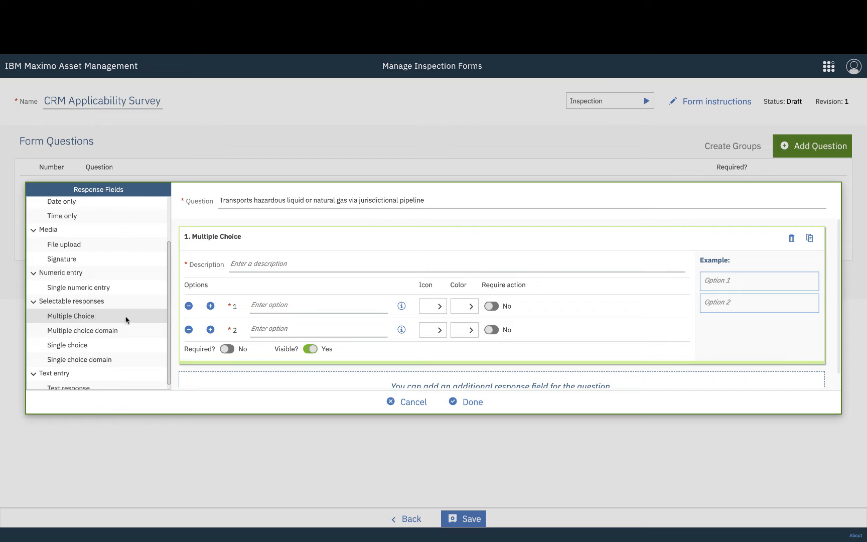
left_click(299, 304)
type("Yes")
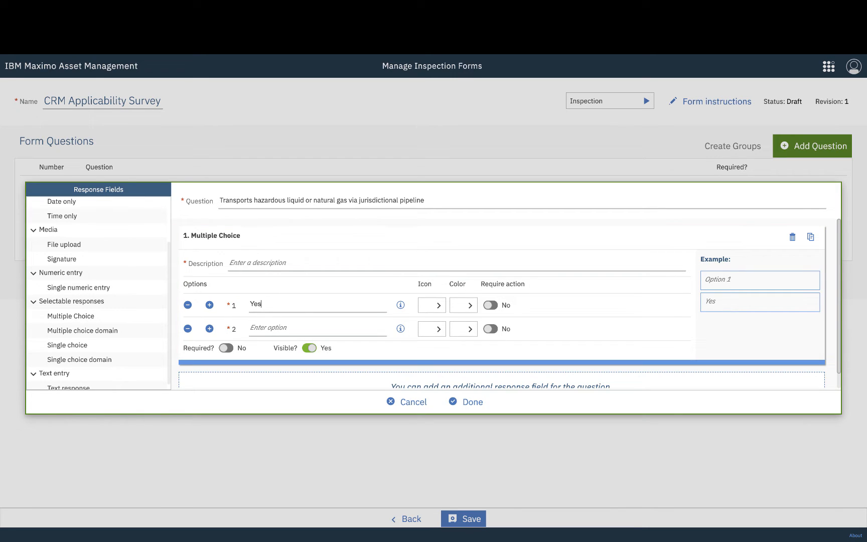
left_click(306, 327)
type("NO")
left_click(210, 329)
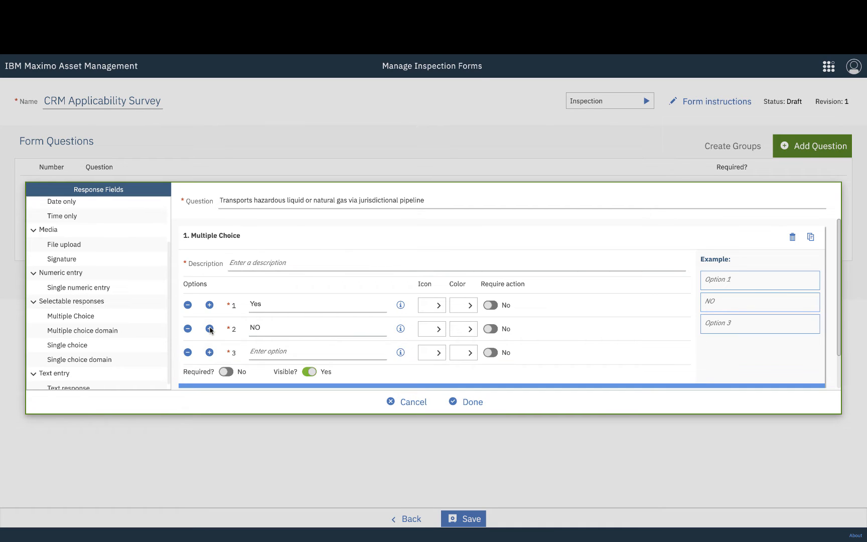
left_click(271, 329)
key("BackSpace")
left_click(284, 354)
type("N/A")
- Paste the copied question text as the response field's description and finish the question
left_click(253, 262)
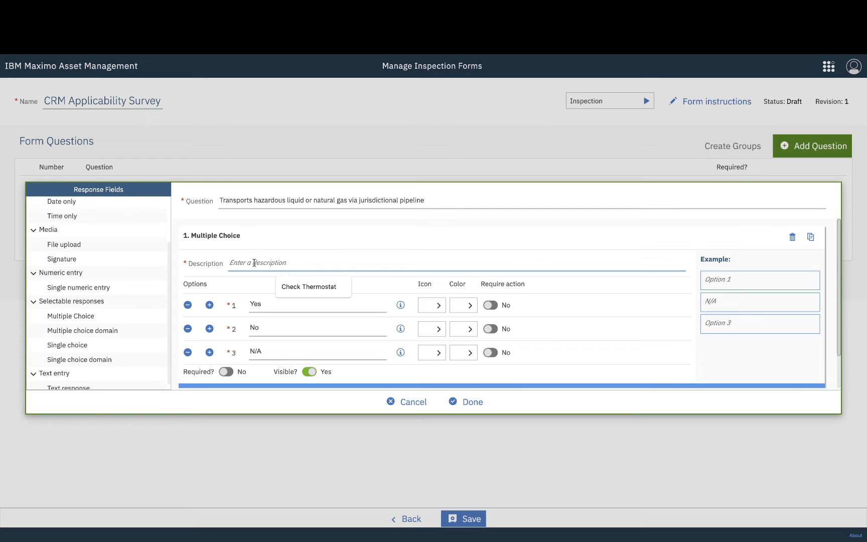
key("ctrl+v")
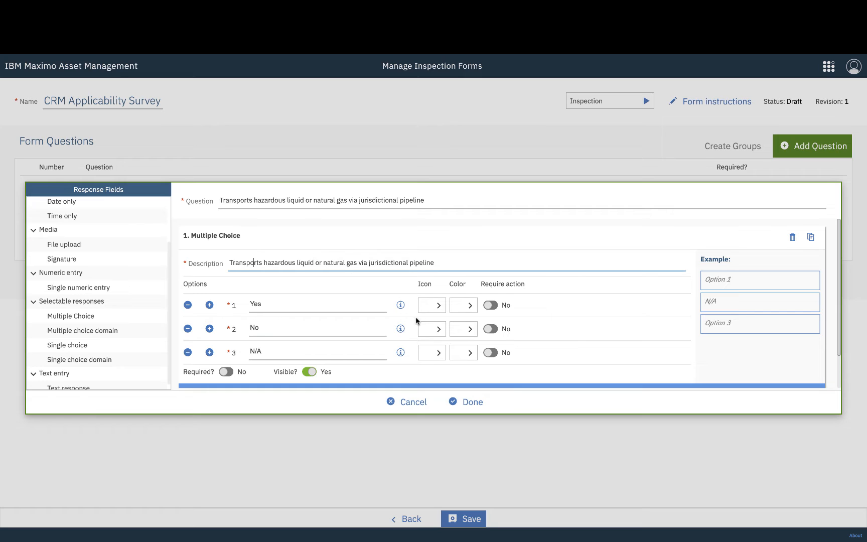
left_click(469, 402)
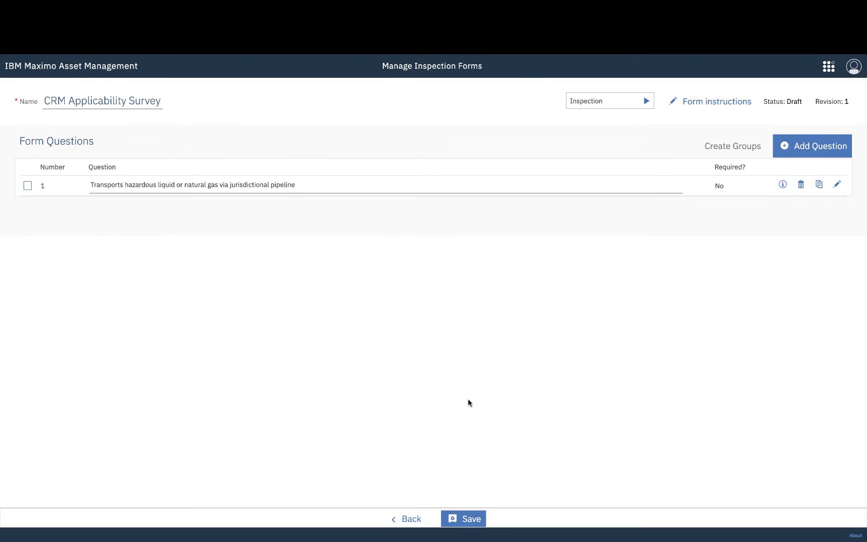
- Add a second question to the form reading "(Gas Pipeline Only)"
left_click(785, 146)
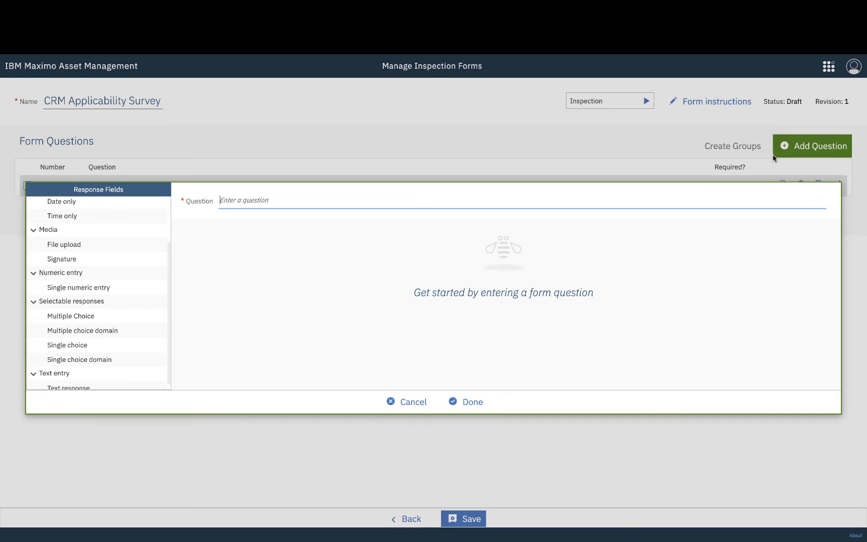
type("(Gass")
type("P")
type("ipeline Only")
- Add a Multiple Choice response described as "Has a distribution pipeline with fewer than 250,000 customers"
left_click(118, 316)
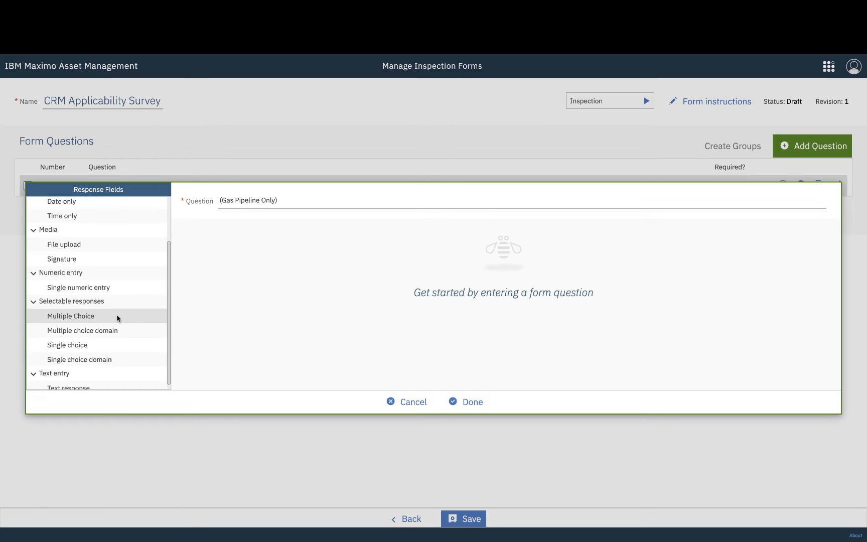
left_click(274, 264)
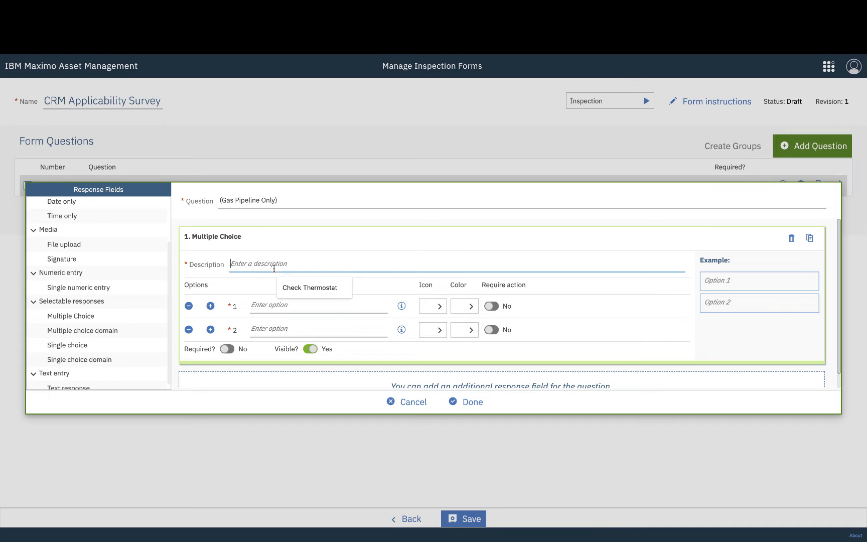
type("Has a di")
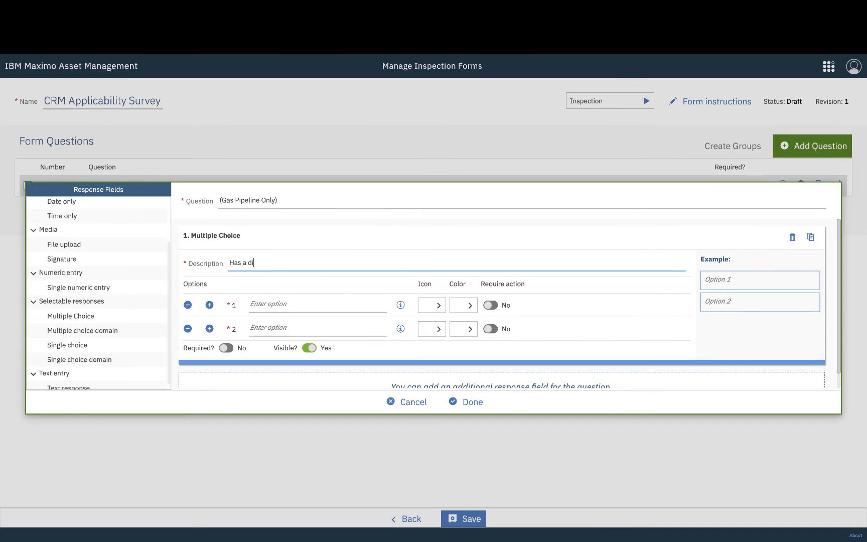
type("stribution pipeline with fewer than 250")
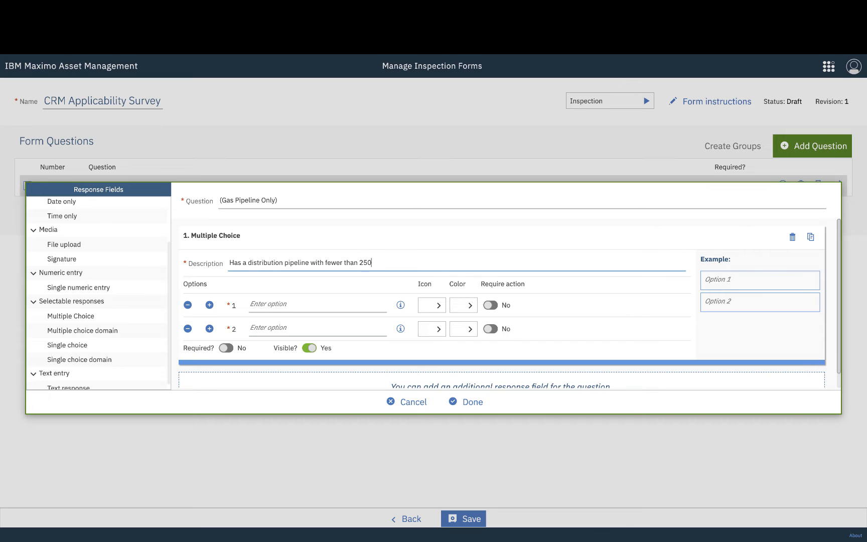
type(",000 customers")
- Enter Yes, No and N/A as the three options of the gas pipeline question's response
left_click(262, 305)
type("Yes")
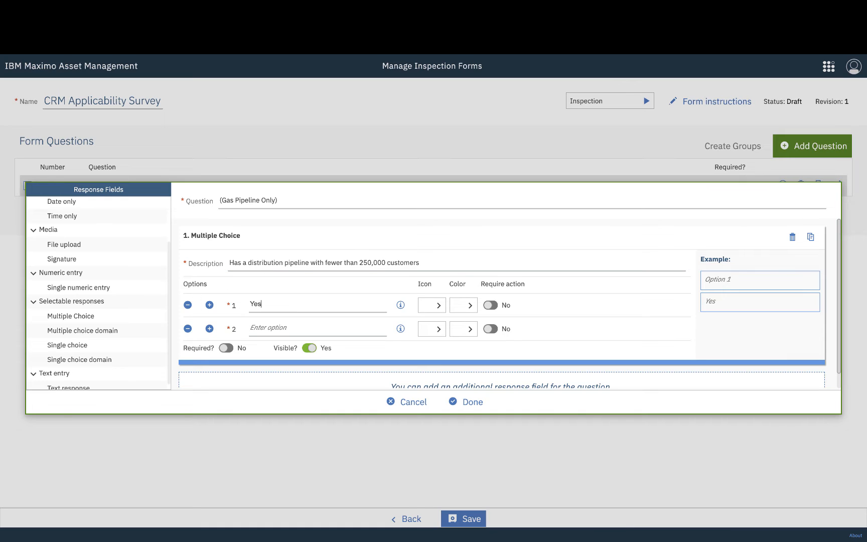
left_click(261, 327)
type("N")
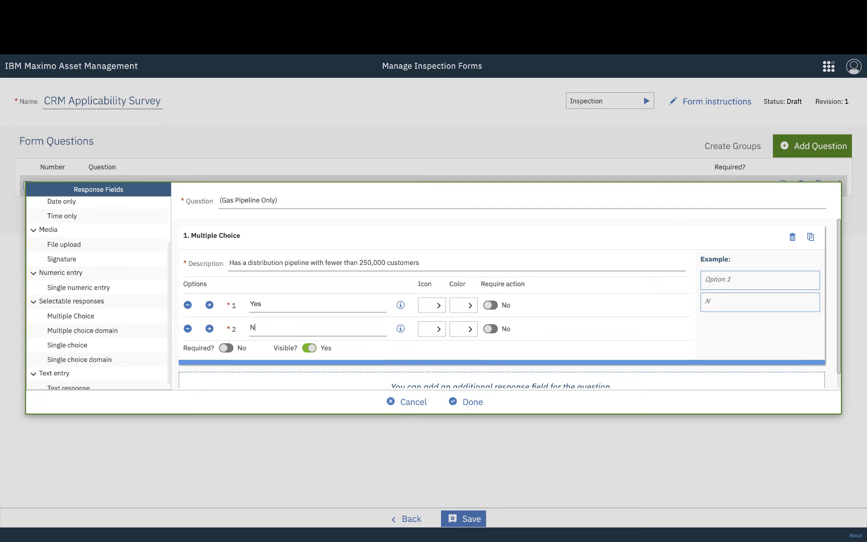
type("o")
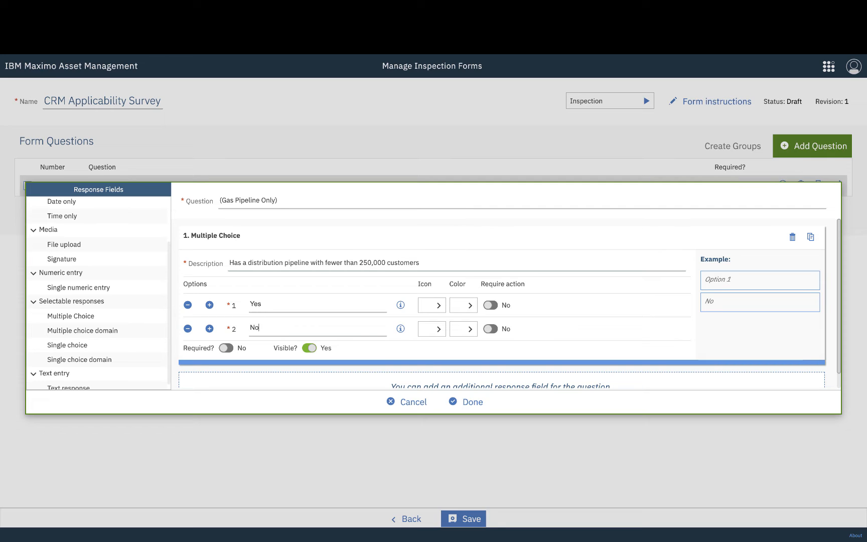
left_click(210, 328)
left_click(257, 349)
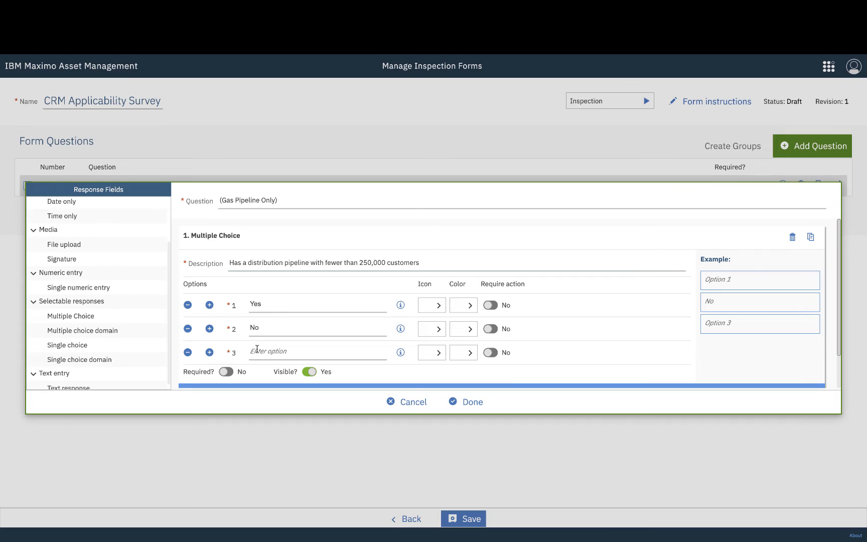
type("N/A")
- Assign a check mark icon to Yes and an X icon to No, leave N/A without an icon, and finish the question
left_click(439, 307)
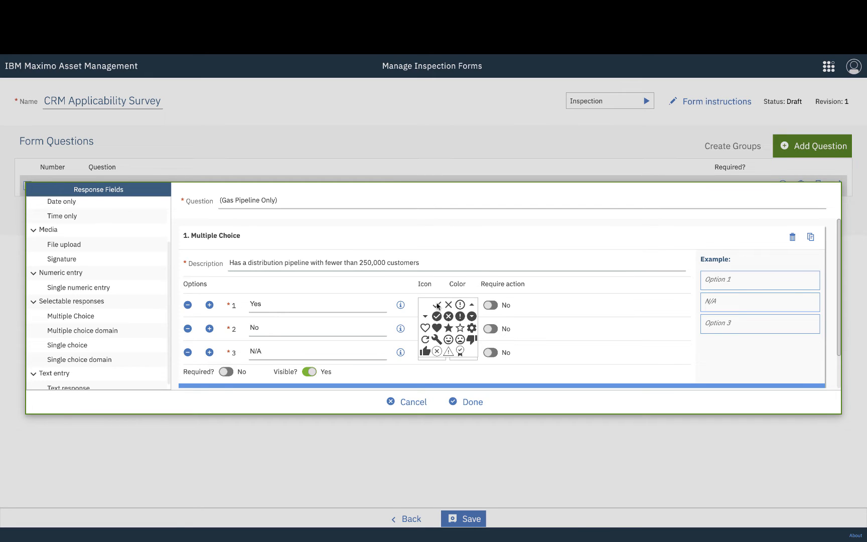
left_click(438, 307)
left_click(440, 327)
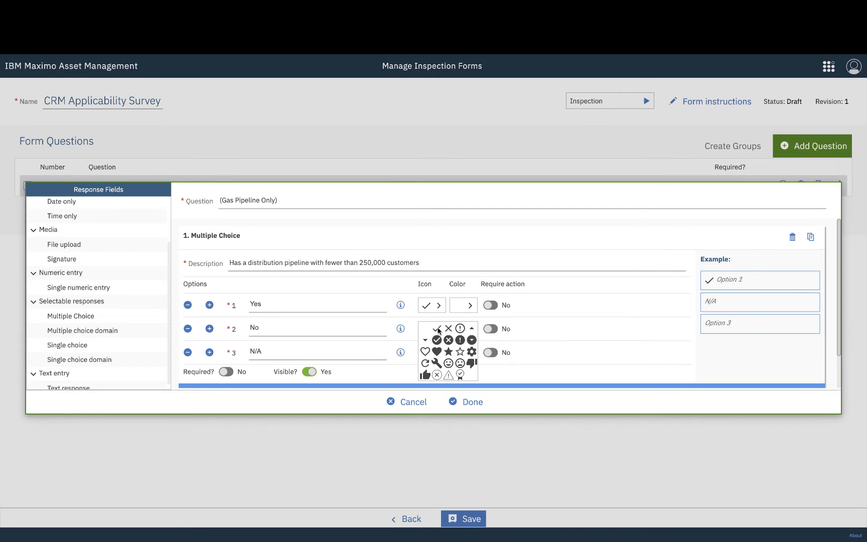
left_click(437, 332)
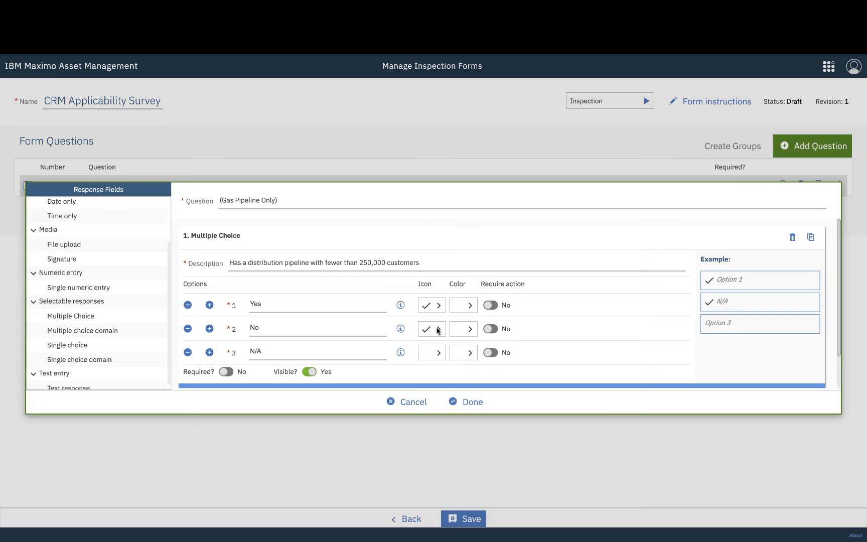
left_click(439, 352)
left_click(438, 353)
left_click(439, 330)
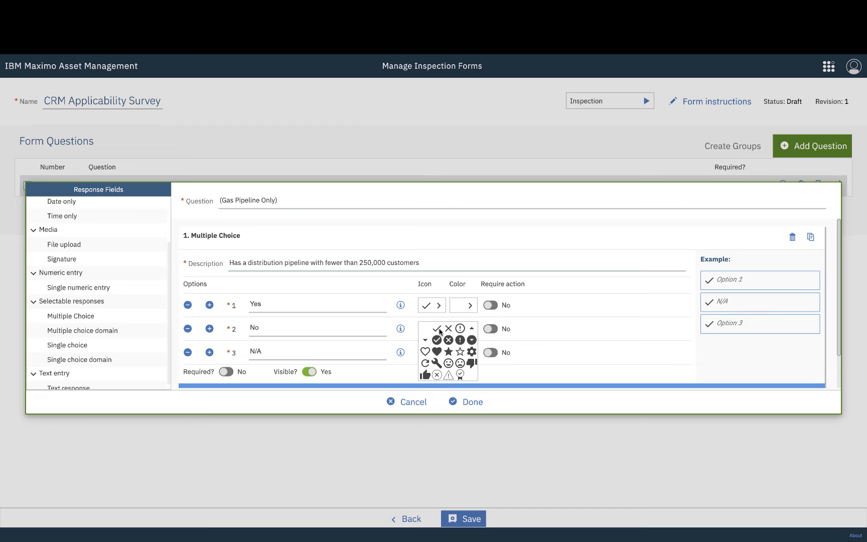
left_click(448, 329)
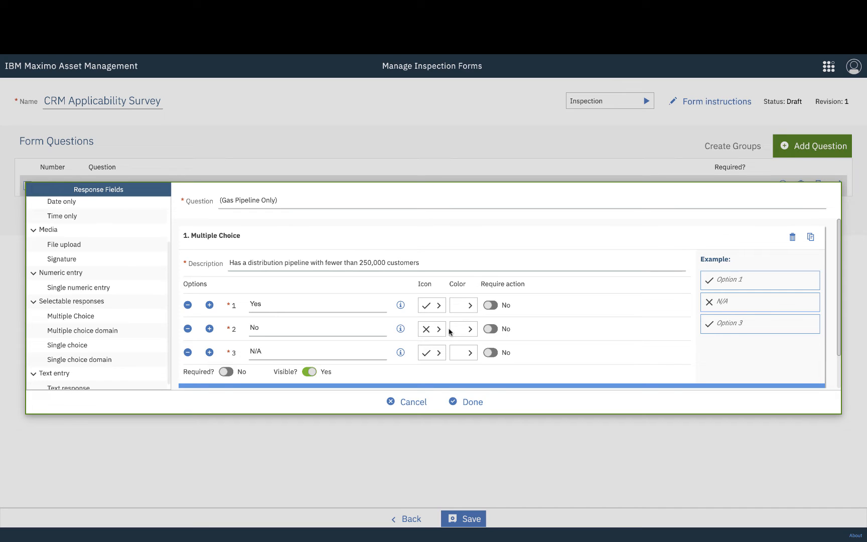
left_click(439, 353)
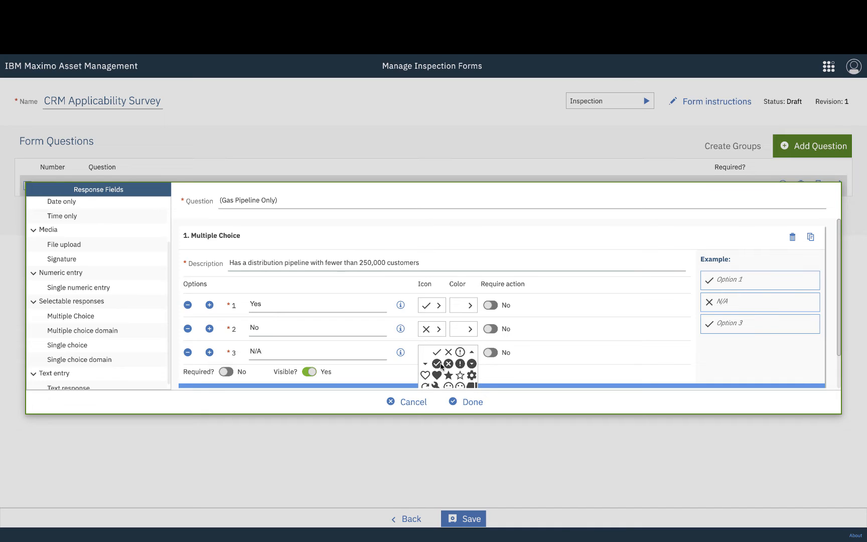
left_click(426, 353)
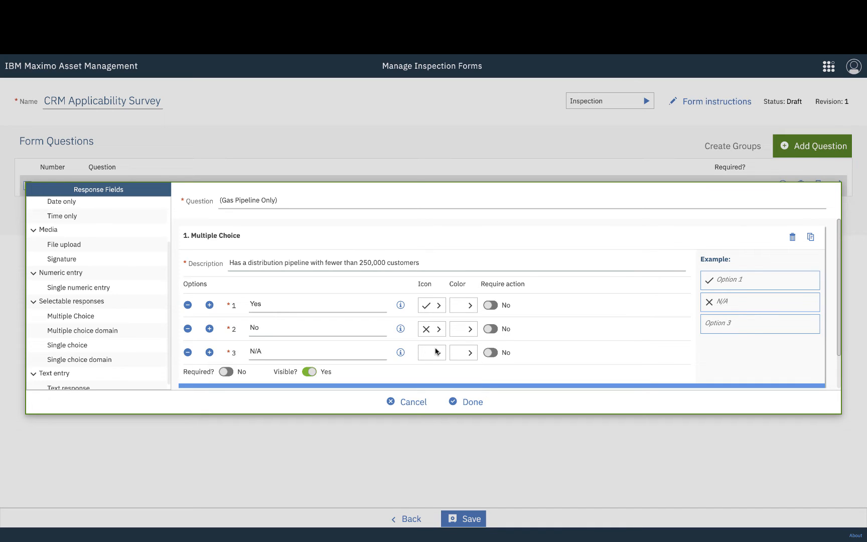
left_click(472, 401)
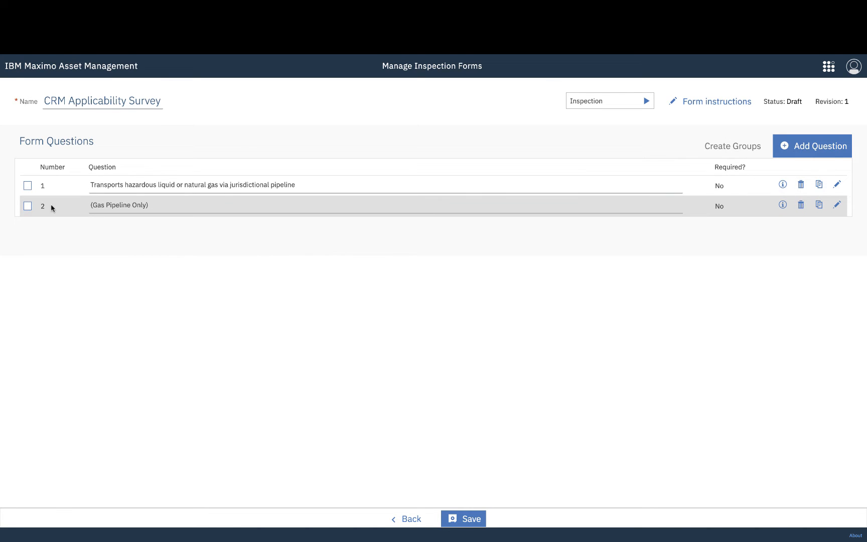
- Combine the hazardous liquid and gas pipeline questions into one question group
left_click(28, 187)
left_click(28, 206)
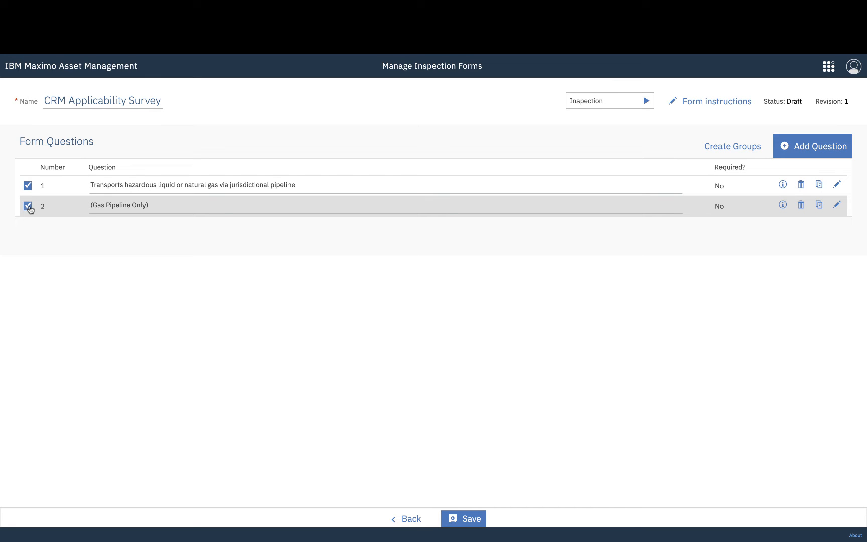
left_click(720, 148)
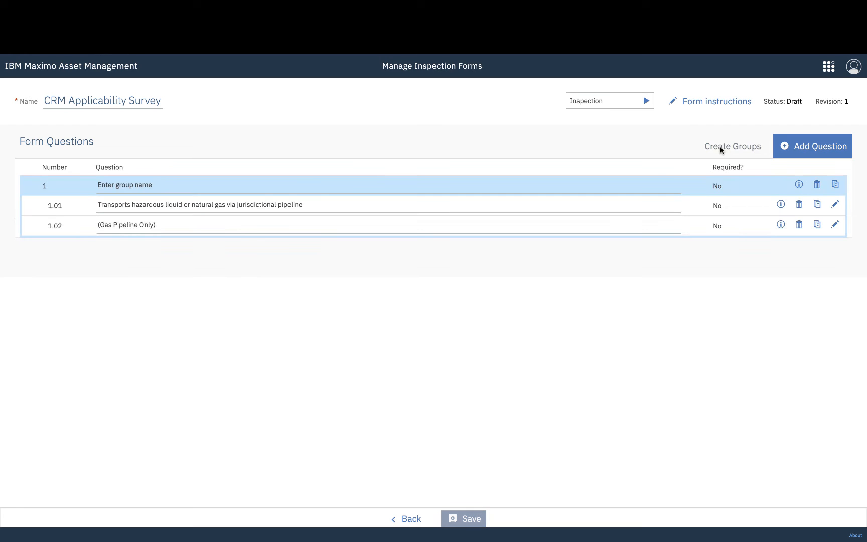
- Name the group "Section 1 - Check all that apply to the pipelines operated from the location" and save the form
left_click(164, 189)
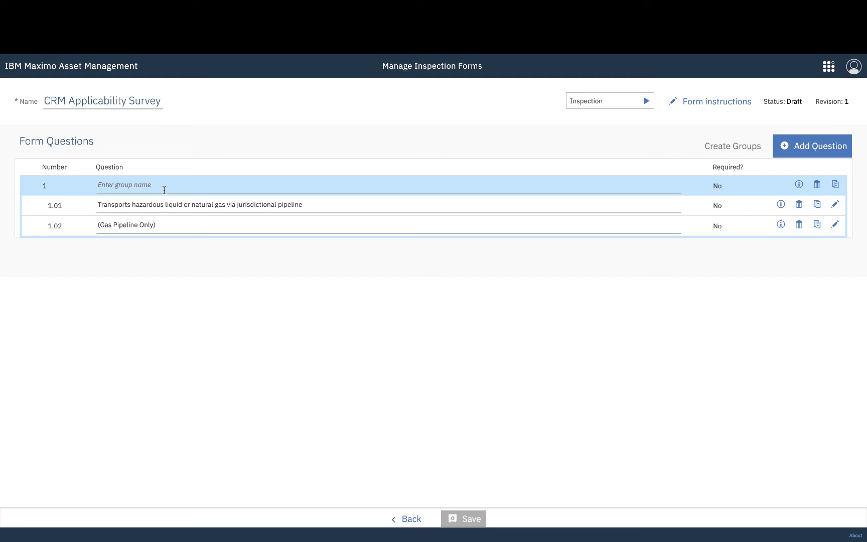
type("Se")
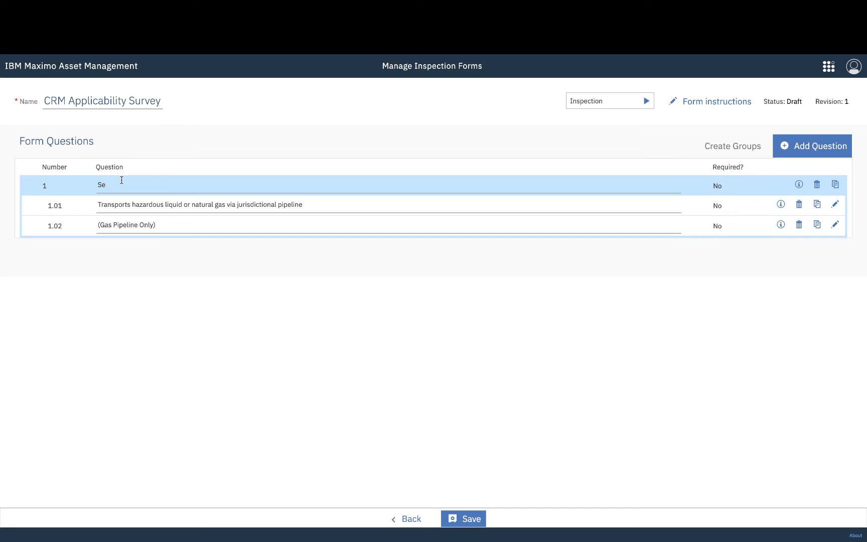
type("ction 1 - Check all that ap")
type("ply to the pi")
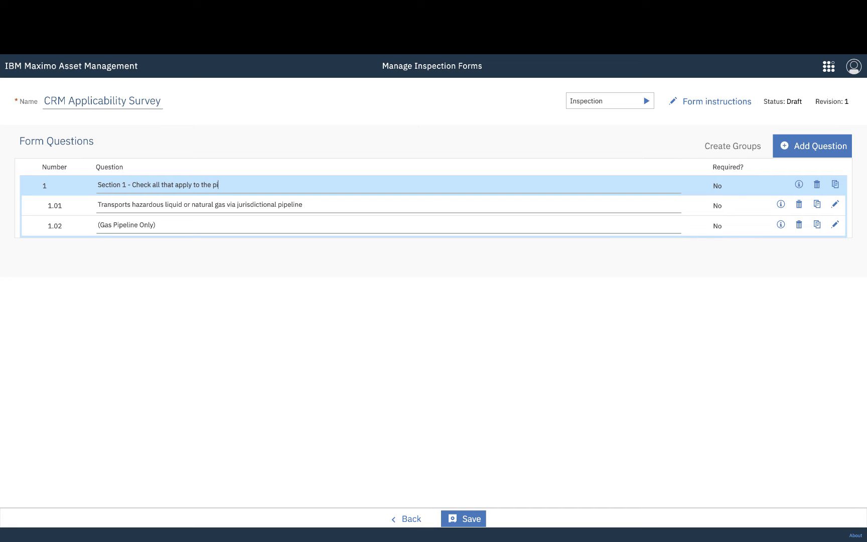
type("pelines operatedd from the location")
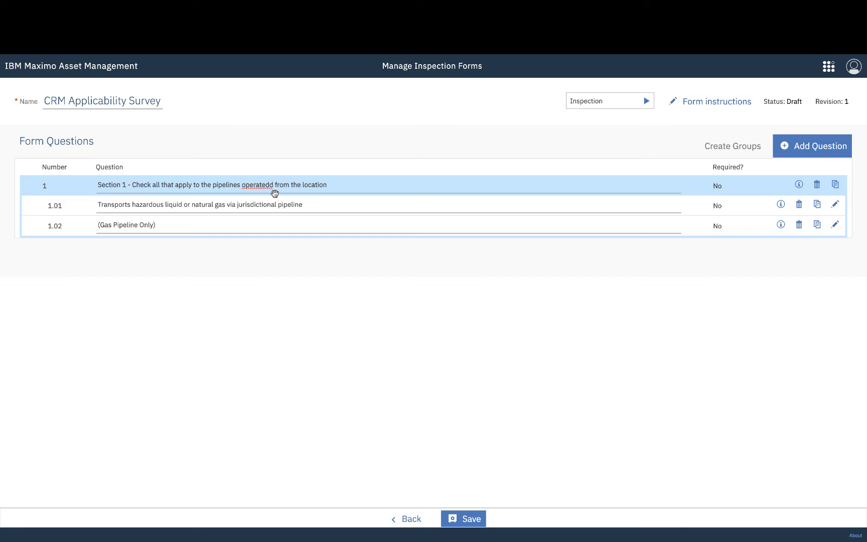
key("BackSpace")
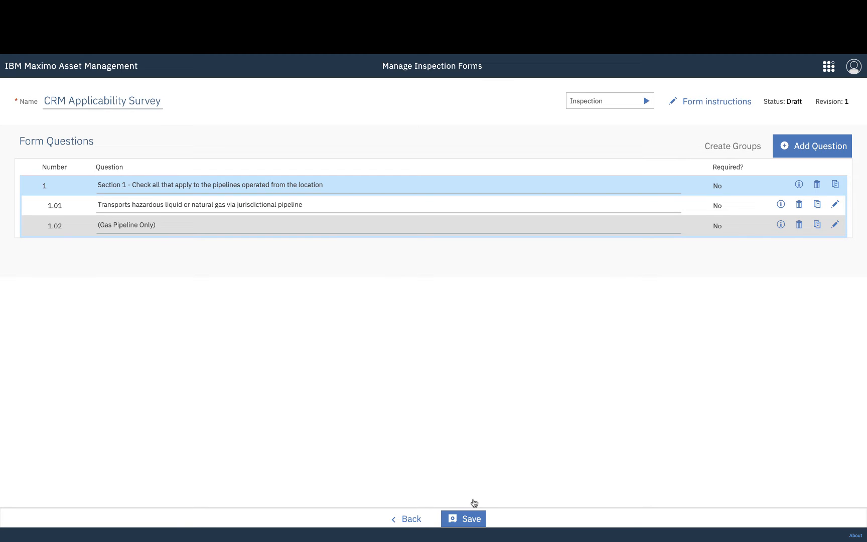
left_click(474, 518)
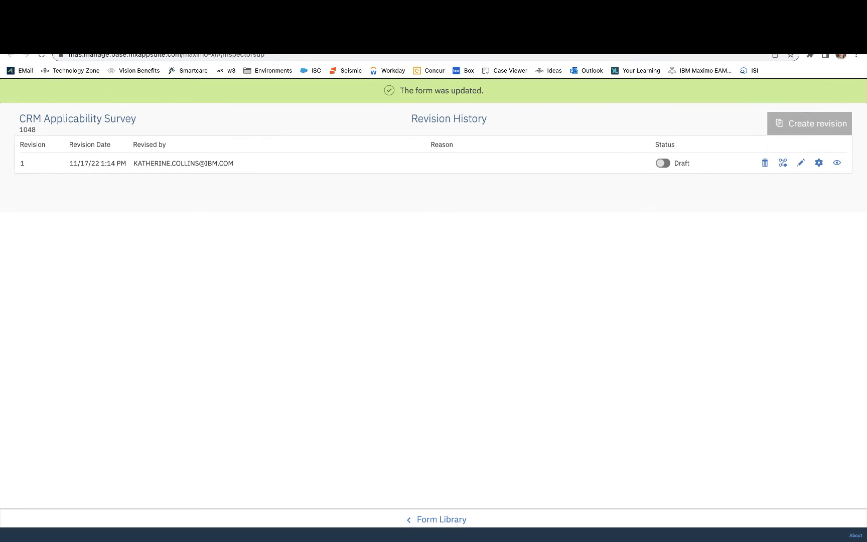
left_click(581, 8)
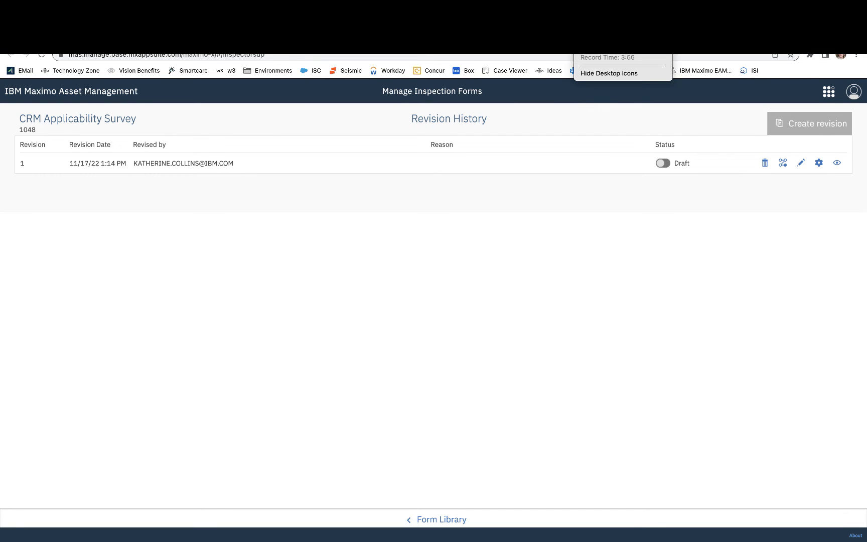
left_click(606, 31)
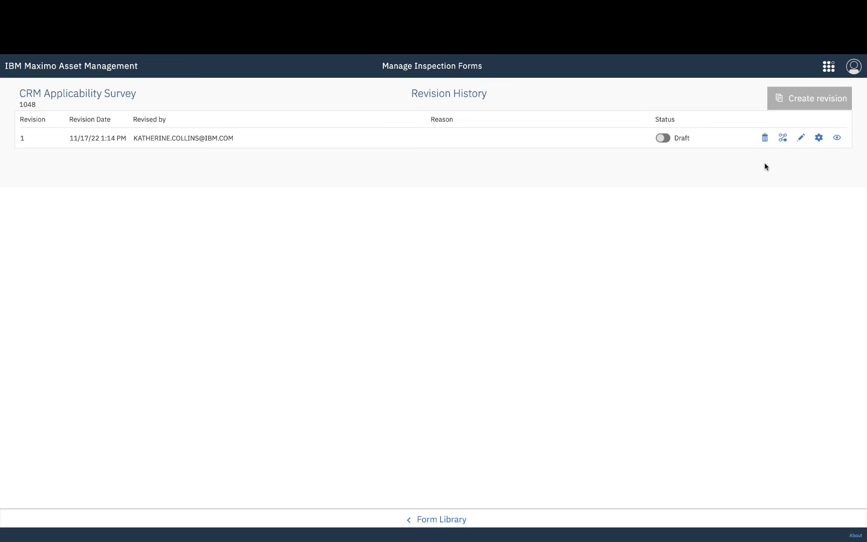
- Add a second condition to response field 1.02.01 in the draft revision's logic settings, triggered by the answer Yes
left_click(783, 138)
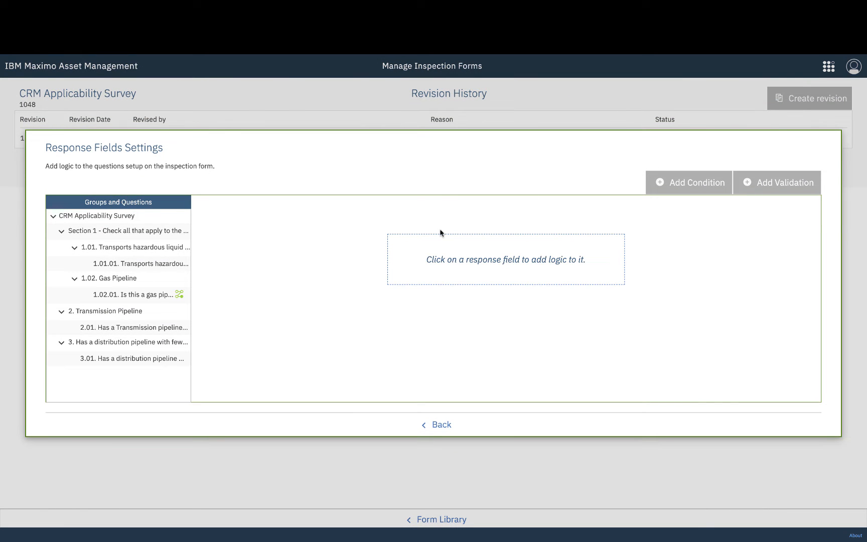
left_click(174, 293)
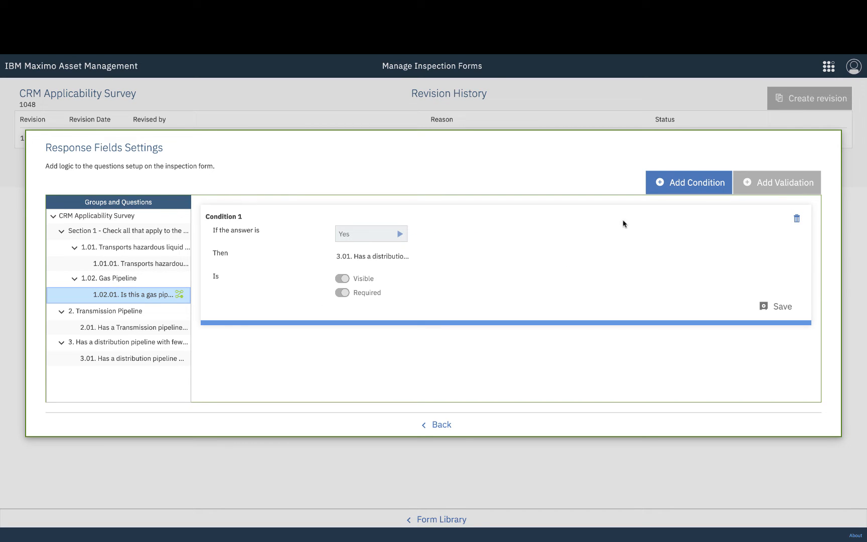
left_click(671, 182)
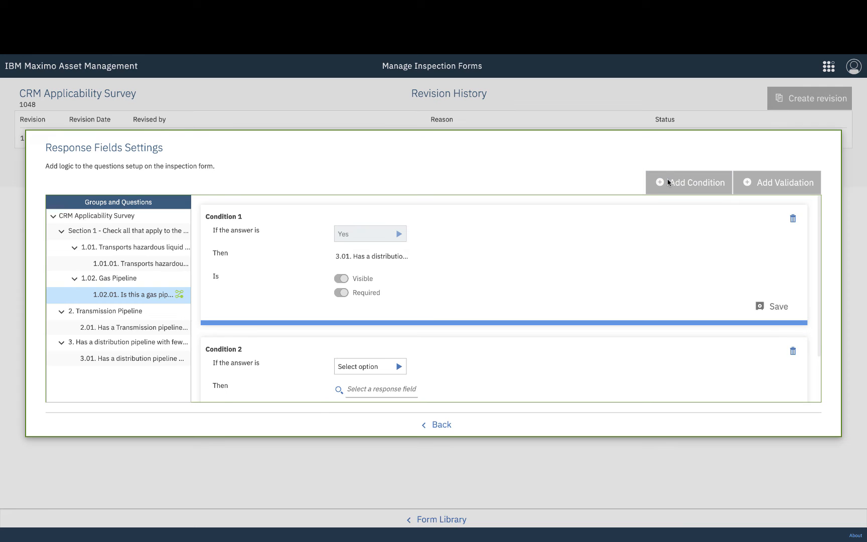
scroll(505, 314, "down", 1)
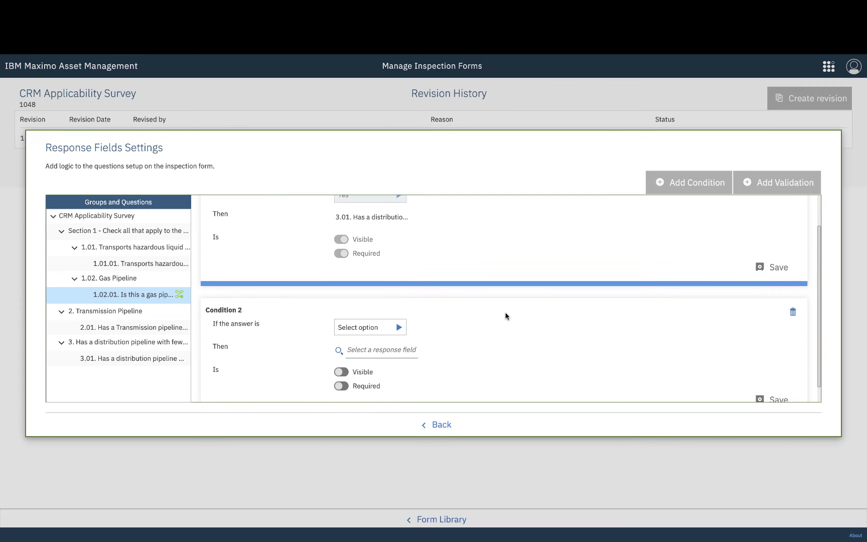
left_click(400, 326)
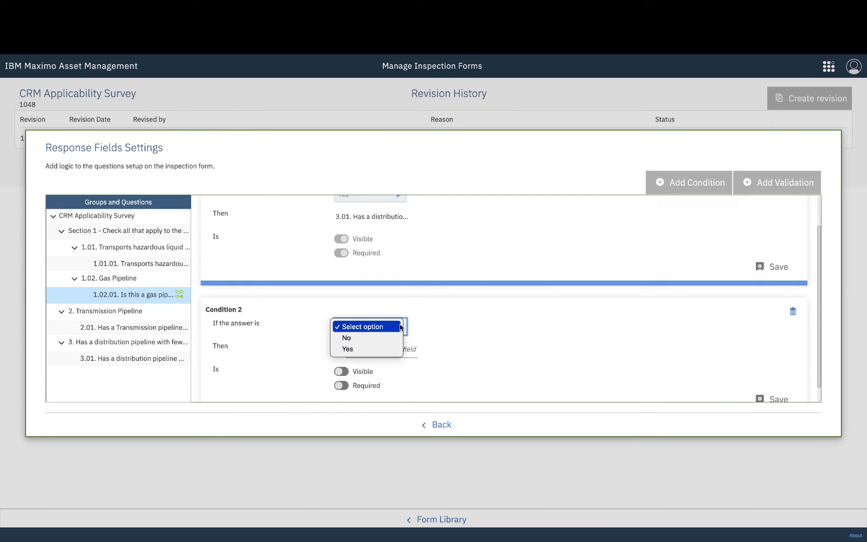
left_click(390, 348)
scroll(433, 342, "down", 1)
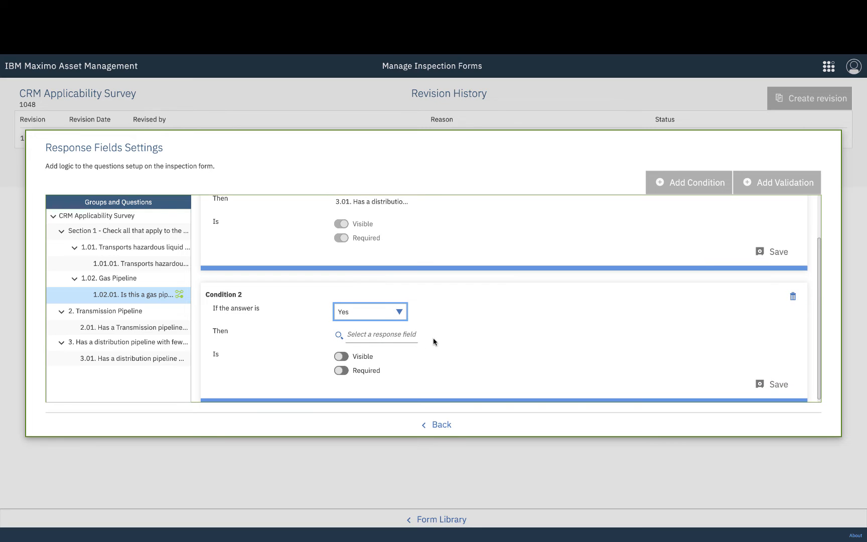
- Target the condition at transmission pipeline response 2.01, make it visible and required, and save the condition
left_click(339, 339)
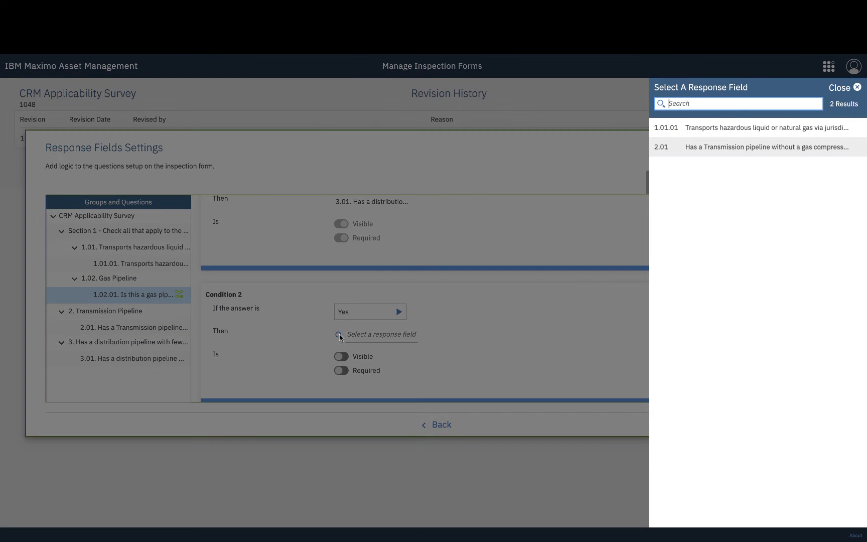
left_click(699, 147)
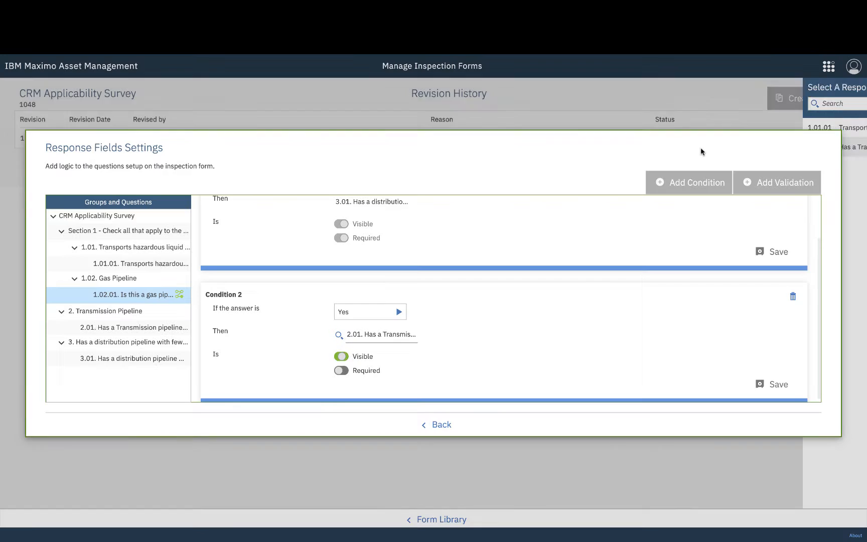
left_click(344, 371)
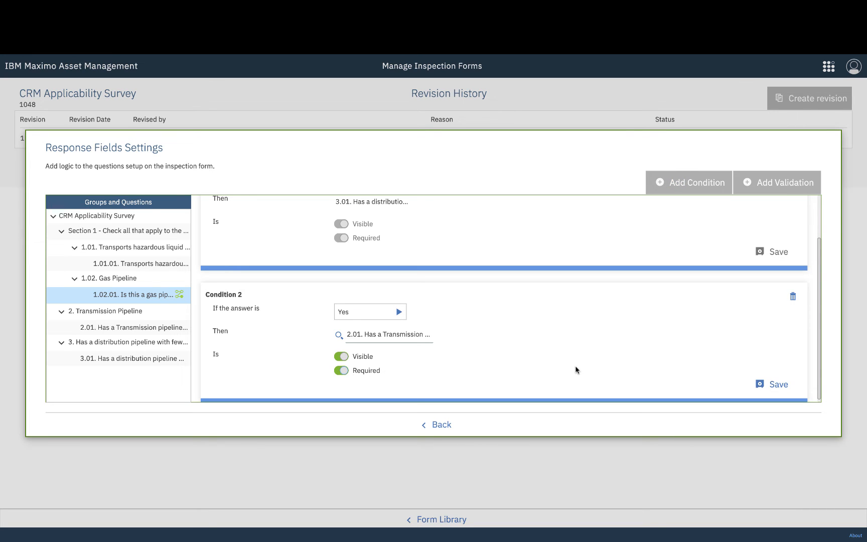
left_click(783, 385)
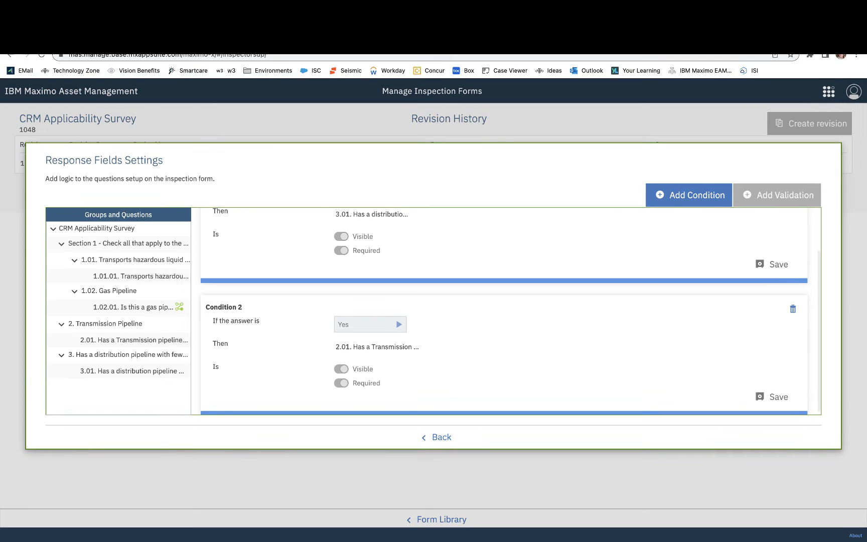
left_click(580, 8)
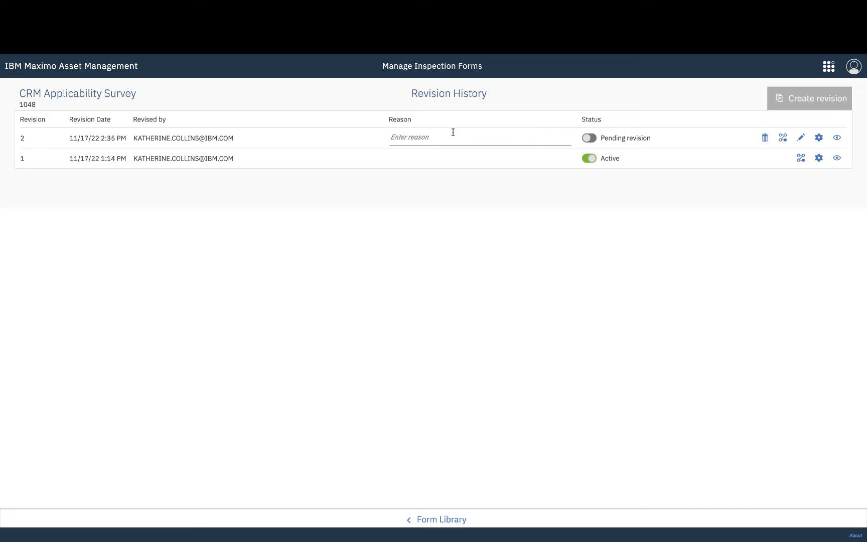
- Enter "adding required fields to form" as the reason for revision 2
left_click(416, 137)
type("ad")
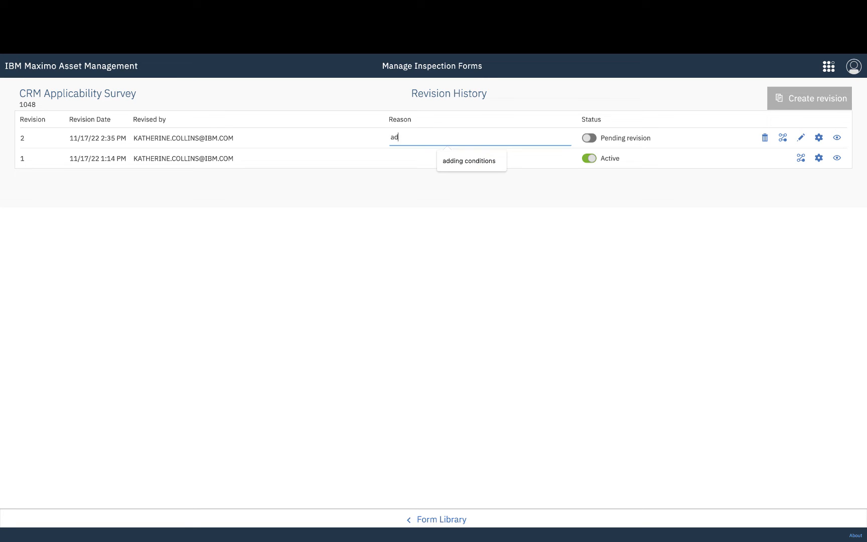
type("ding requ")
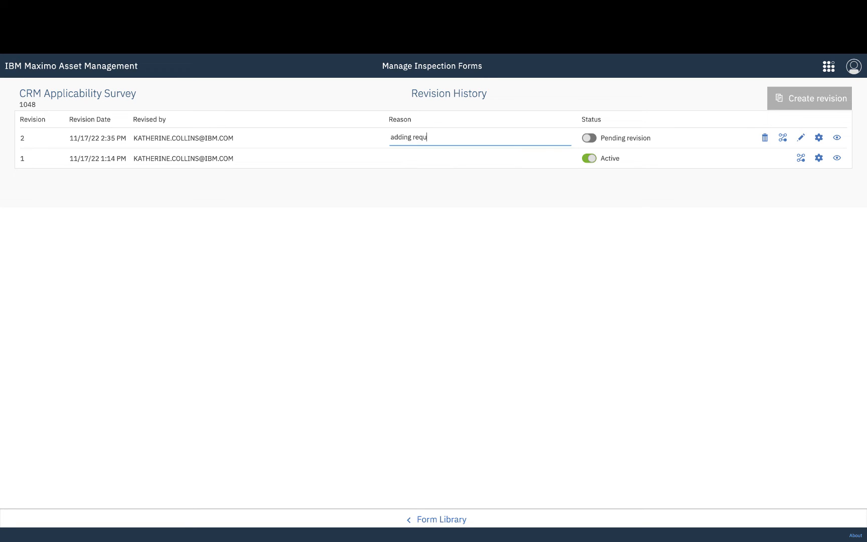
type("ired fields to form")
- Edit the pending revision's question 5.03, "Approval Signature and Title", to make its signature response required
left_click(801, 138)
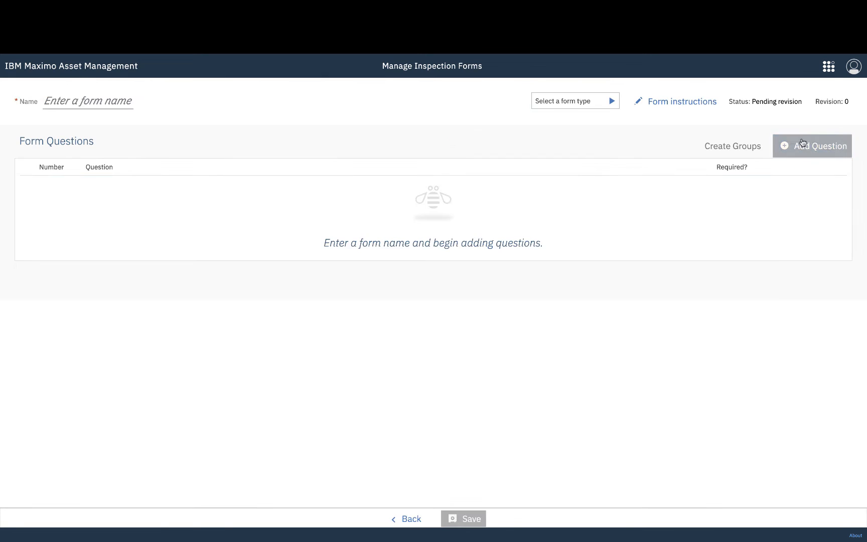
scroll(797, 157, "down", 3)
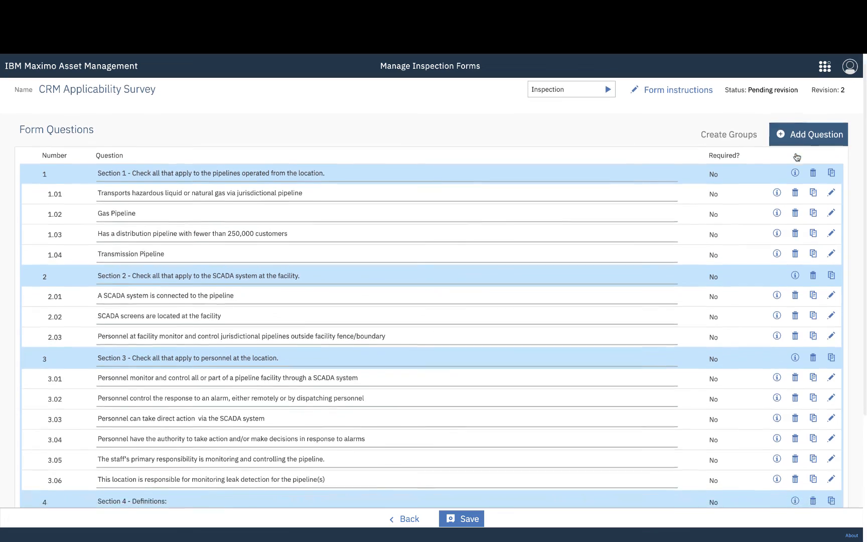
scroll(796, 157, "down", 1)
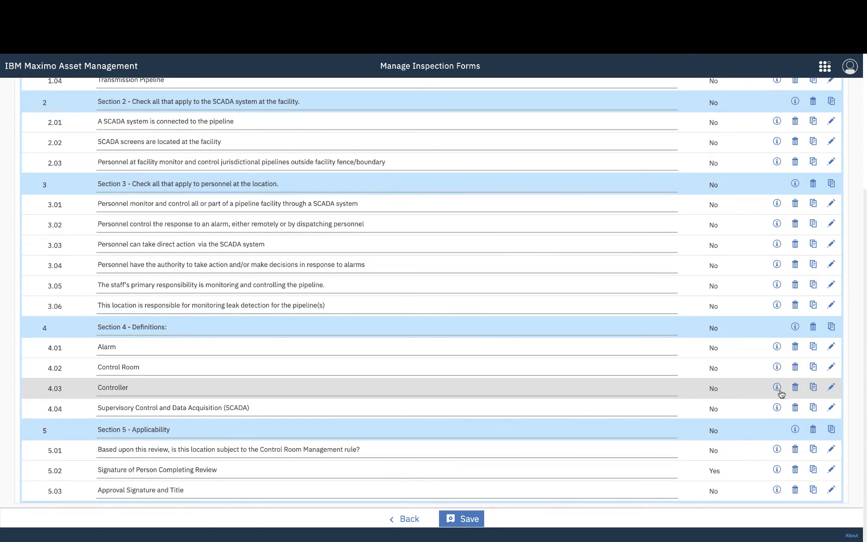
left_click(831, 490)
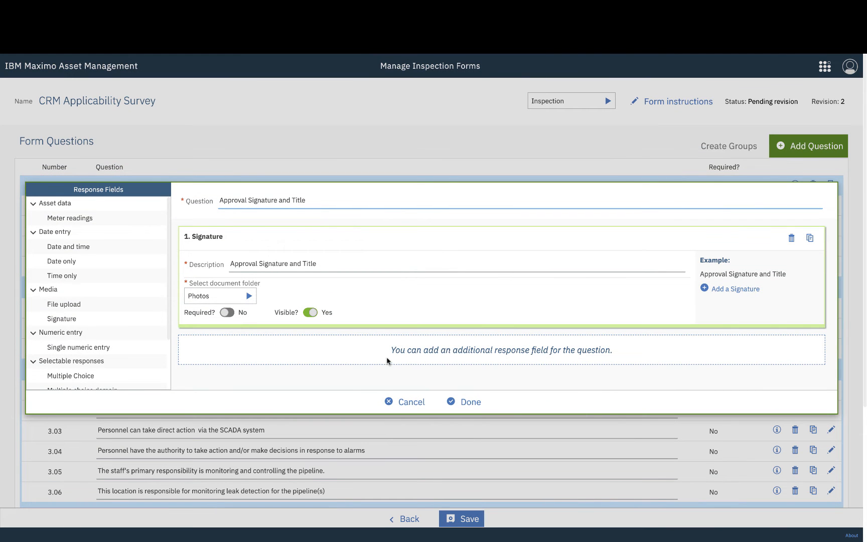
left_click(224, 312)
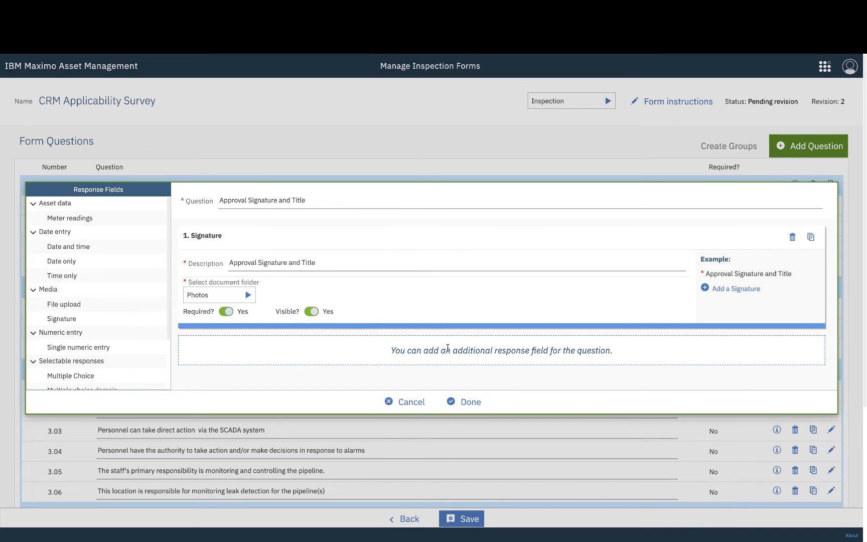
left_click(466, 401)
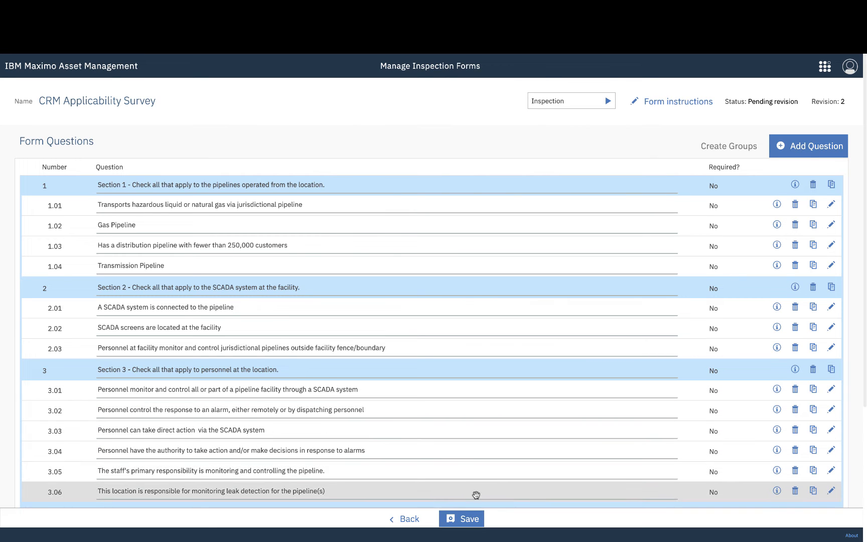
- Save the edited form and activate revision 2 of the CRM Applicability Survey
left_click(470, 518)
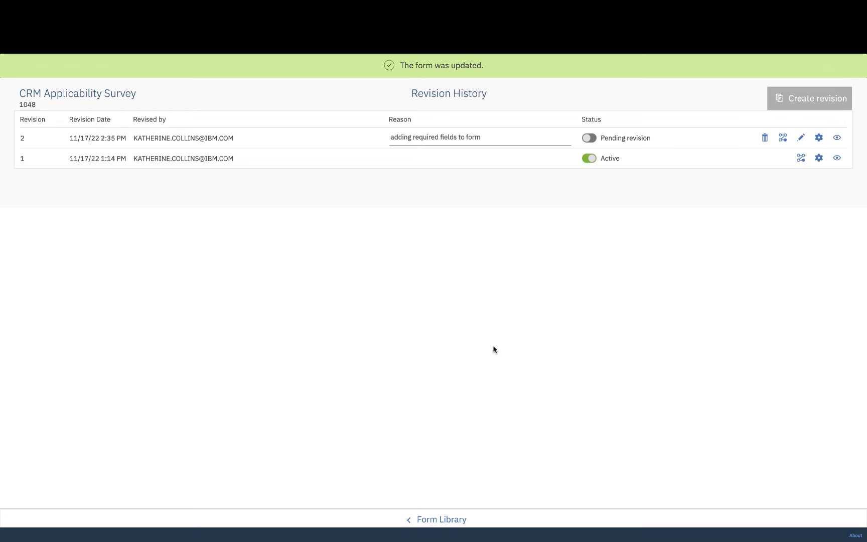
left_click(588, 139)
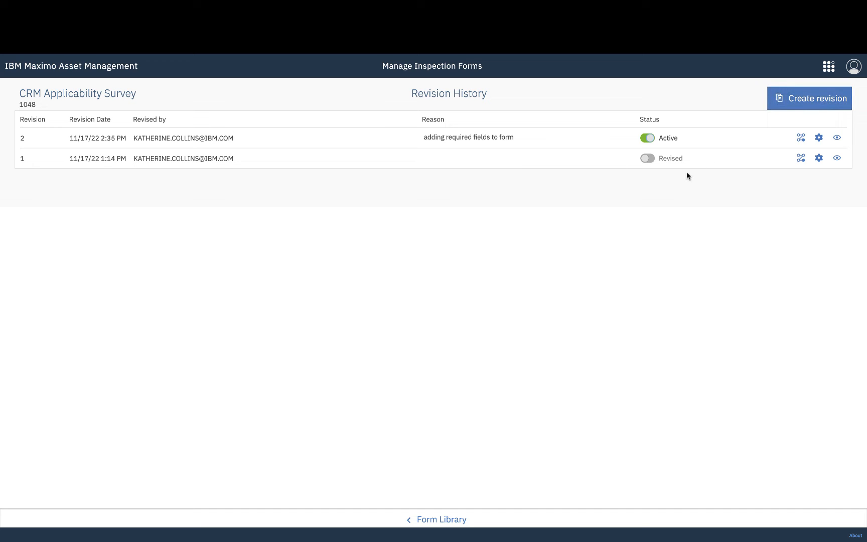
mouse_move(696, 1)
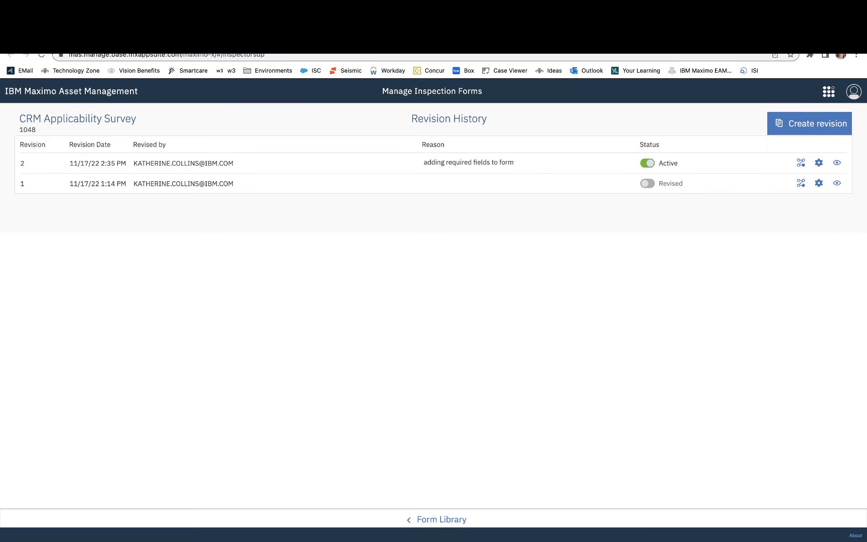
left_click(585, 7)
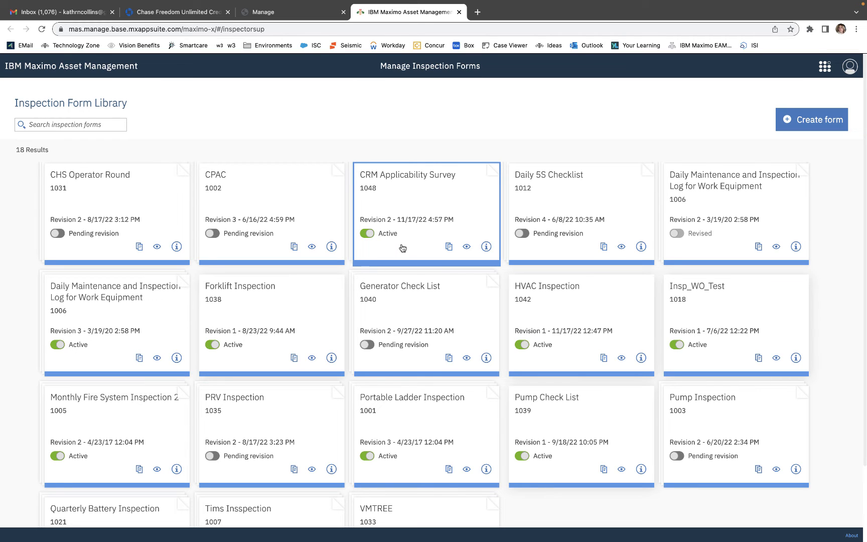
- Duplicate the CRM Applicability Survey form from the library, and duplicate the Section 1 group inside the copy
left_click(449, 248)
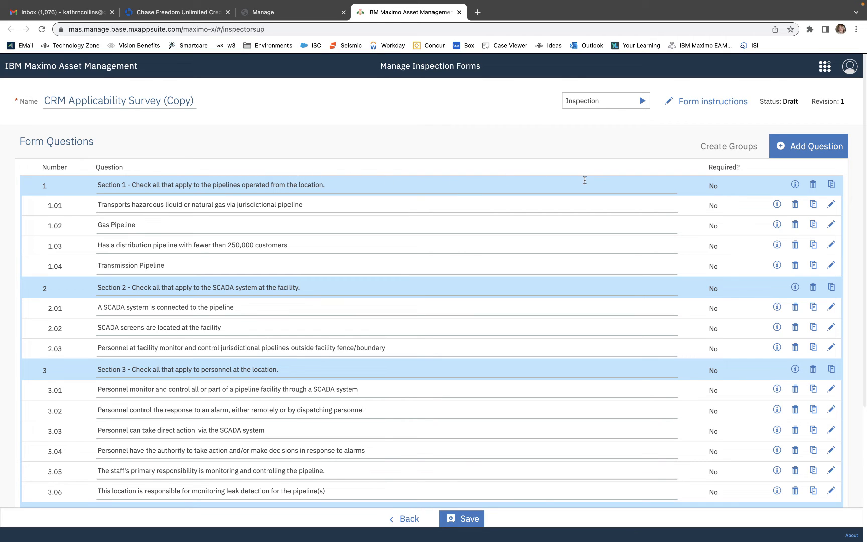
left_click(831, 184)
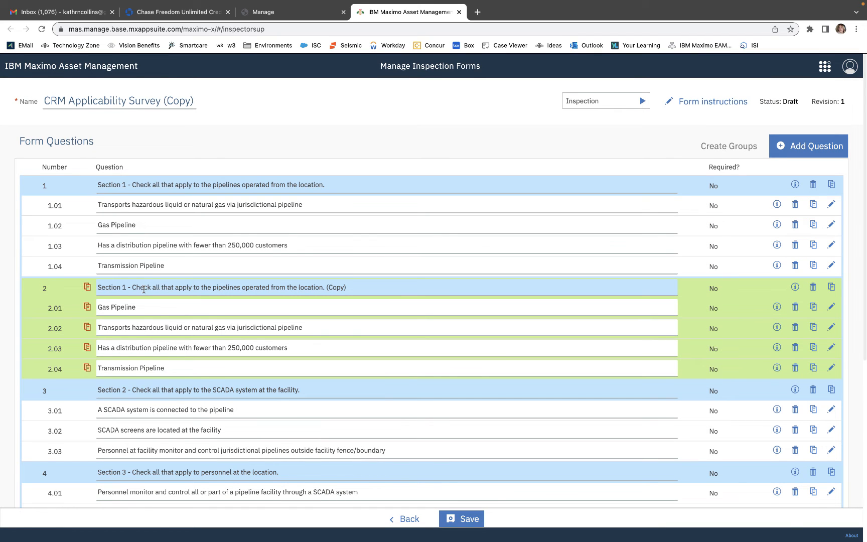
- Change the duplicated group's heading to start with "Section 1A" and open its question 2.01, "Gas Pipeline", for editing
left_click(125, 288)
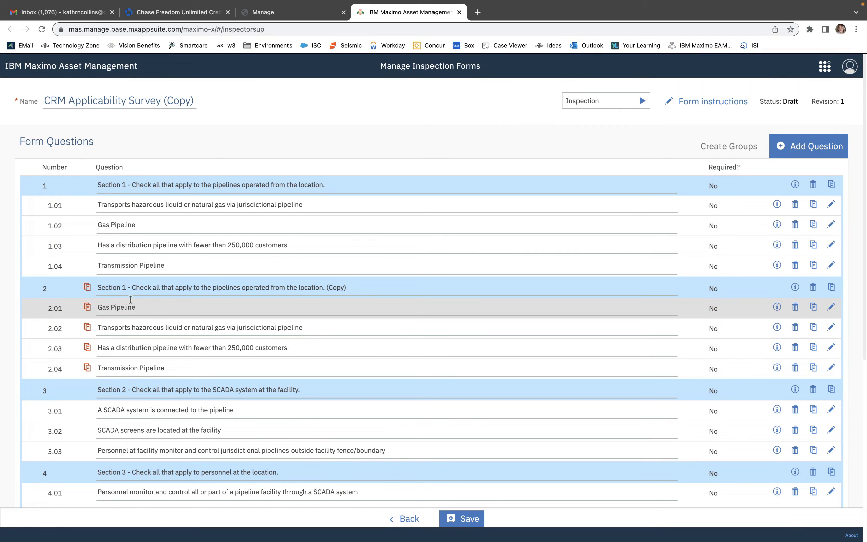
type("A")
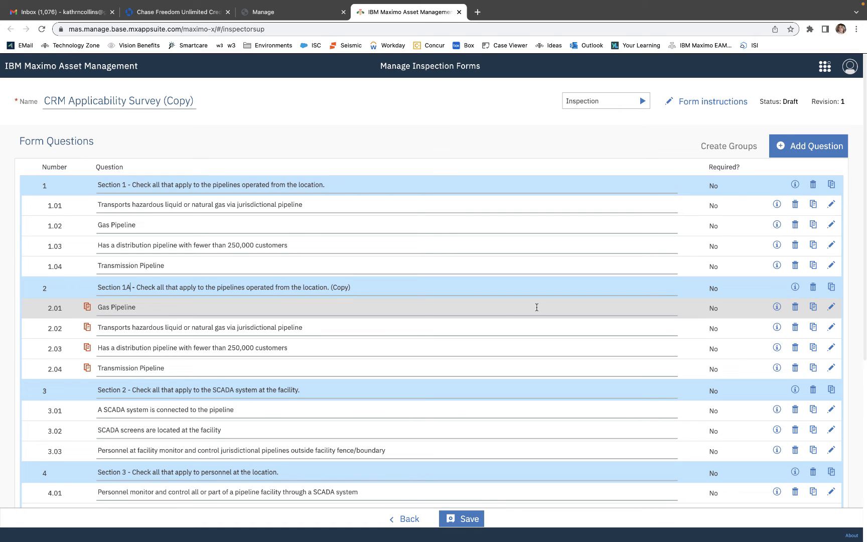
left_click(831, 307)
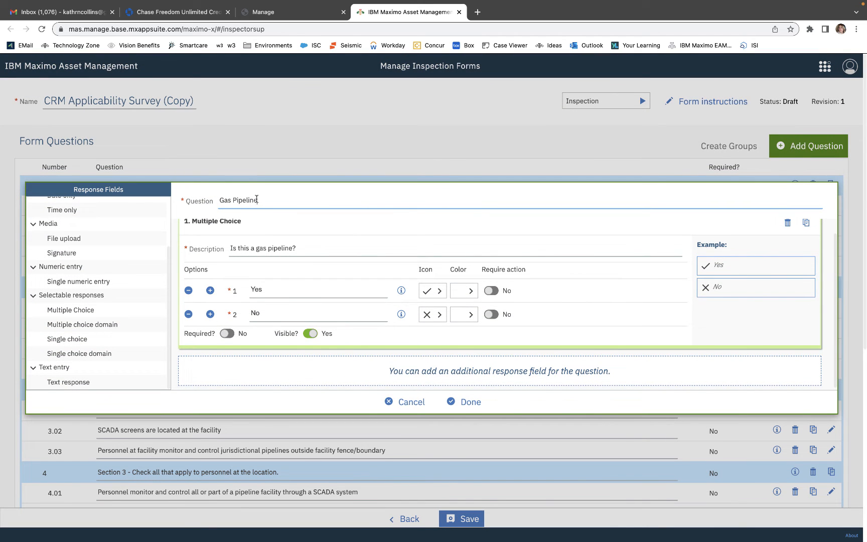
- Retitle the question "Water line" and set its multiple choice description to "Is this a water line?"
left_click_drag(256, 200, 218, 195)
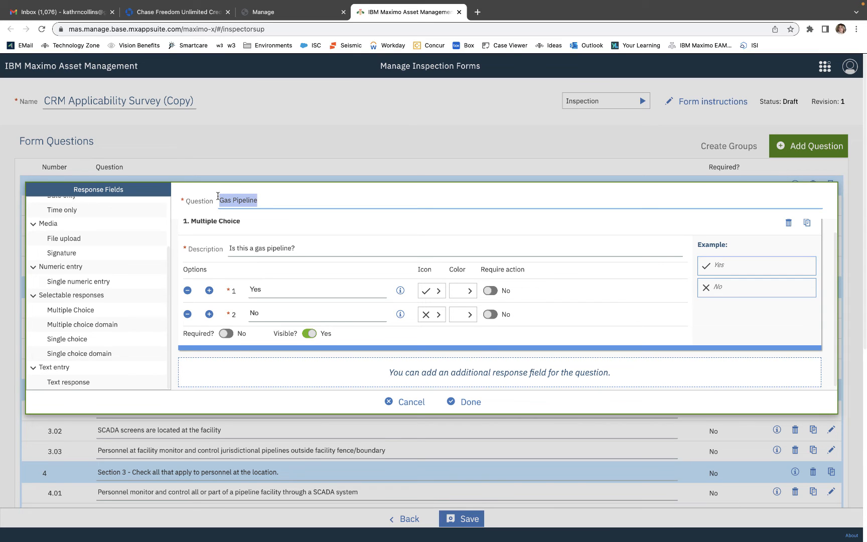
type("Water l")
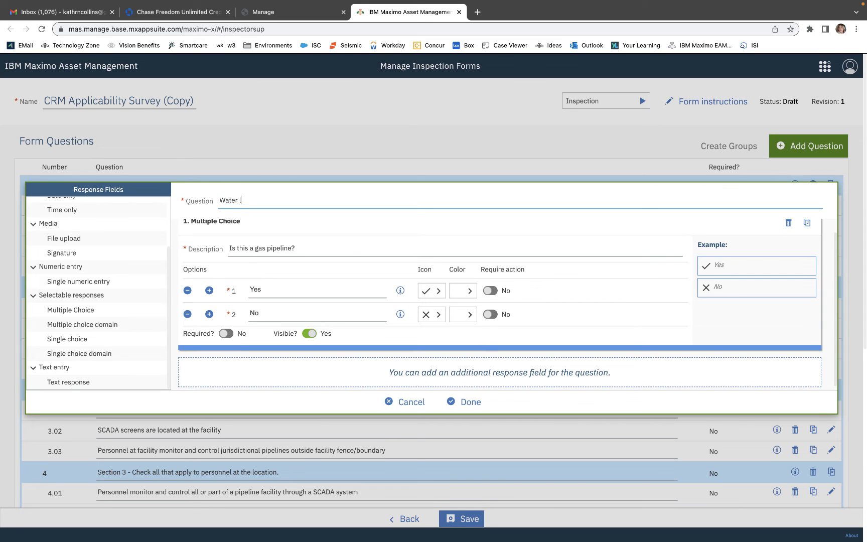
type("ine")
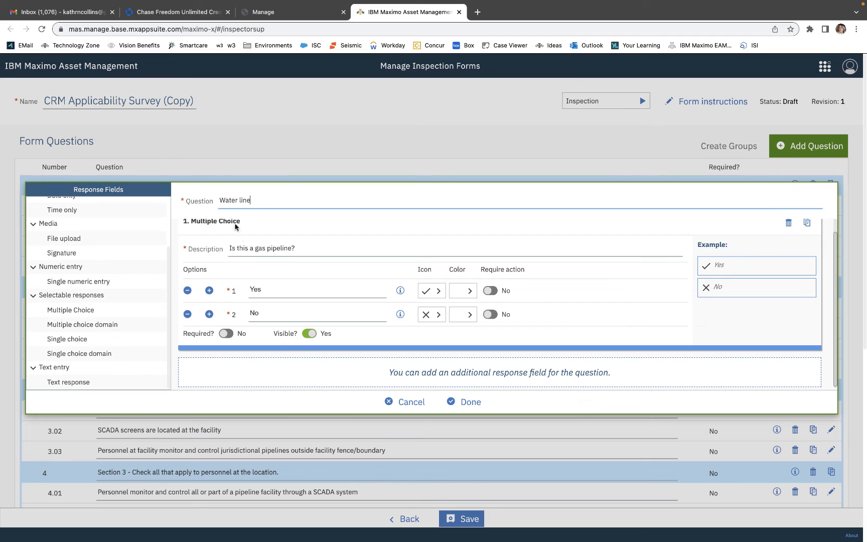
left_click(267, 249)
left_click_drag(289, 251, 259, 249)
type("e")
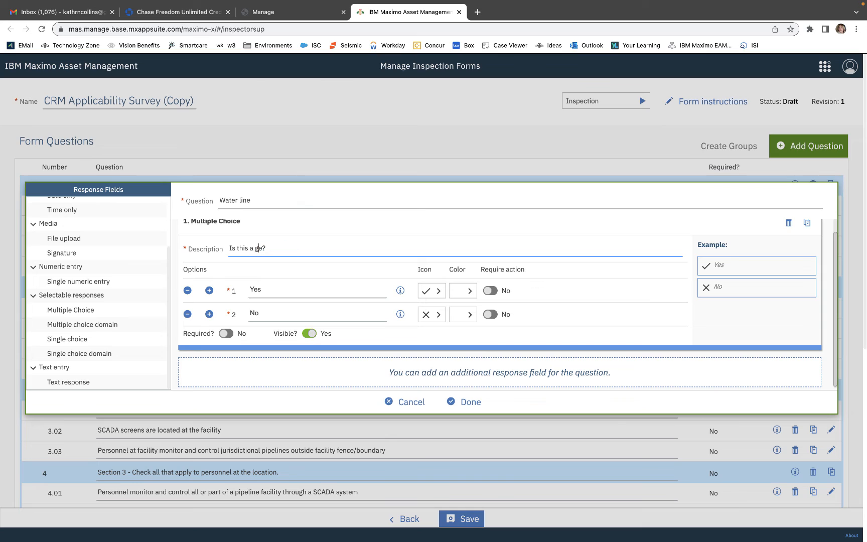
type("wat")
type("r lin")
- Color the Yes option green and the No option pink, and make the response required with an action required for Yes
left_click(469, 291)
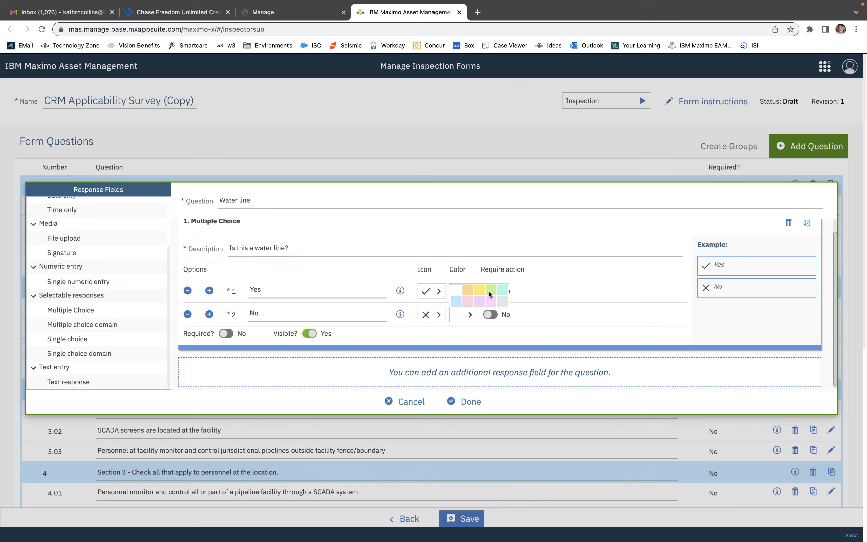
left_click(490, 293)
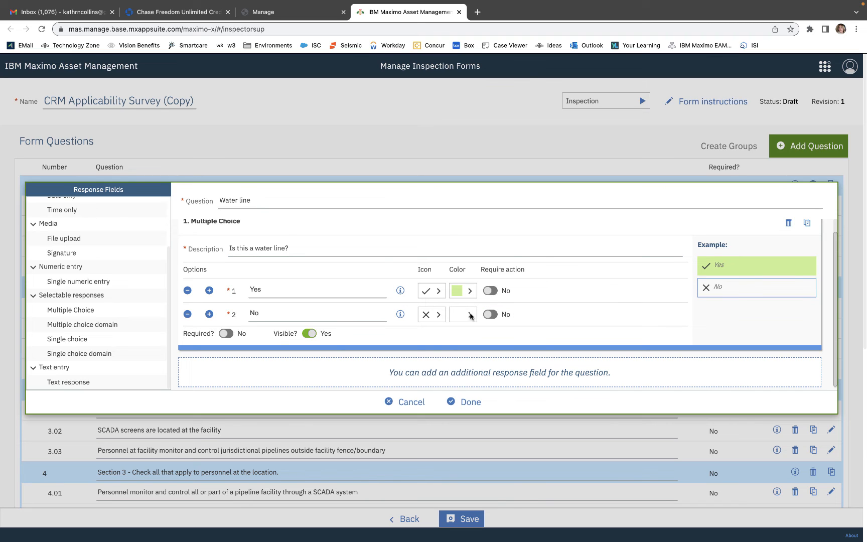
left_click(471, 314)
left_click(468, 326)
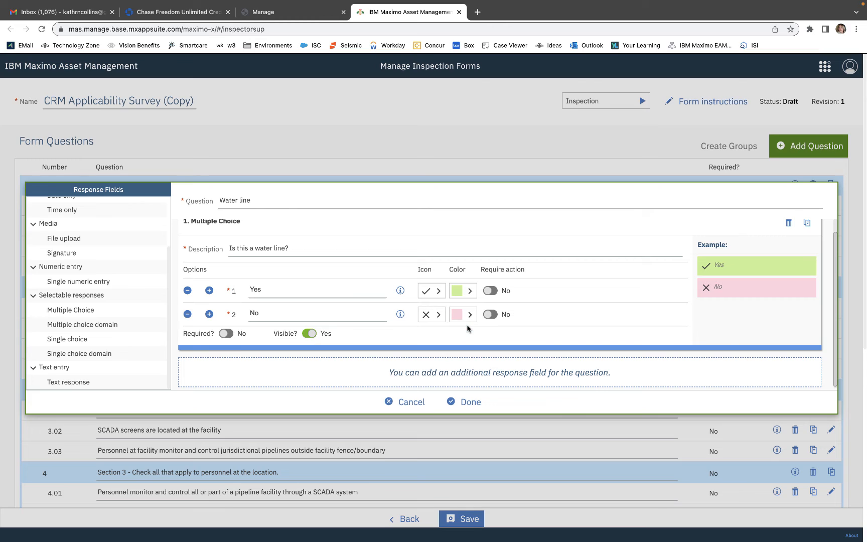
left_click(226, 334)
left_click(490, 291)
- Add a text response field to the question and delete its multiple choice response field
left_click(109, 382)
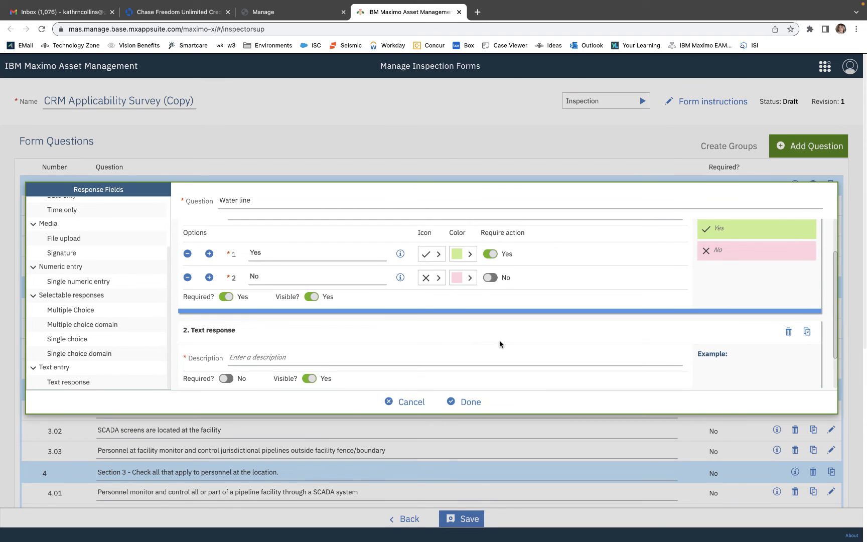
scroll(500, 343, "down", 1)
scroll(499, 344, "down", 1)
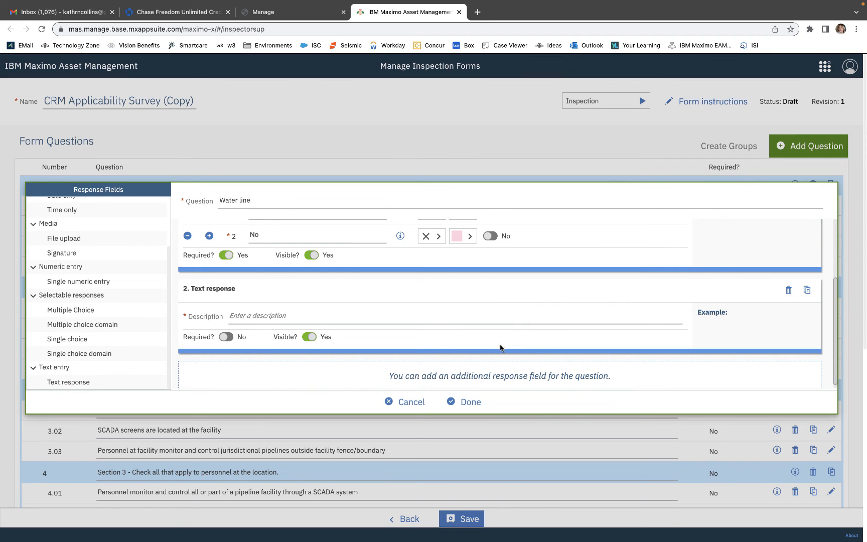
left_click(147, 339)
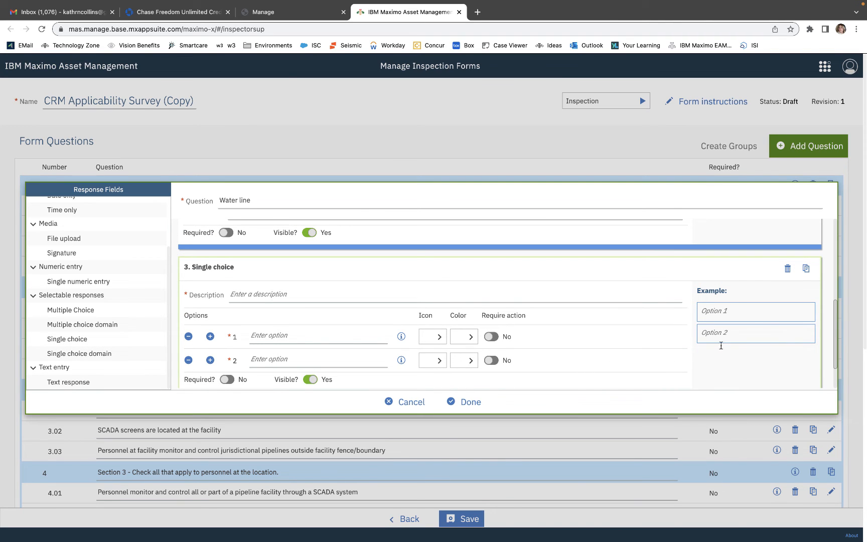
left_click(788, 267)
scroll(790, 272, "up", 3)
scroll(790, 273, "up", 2)
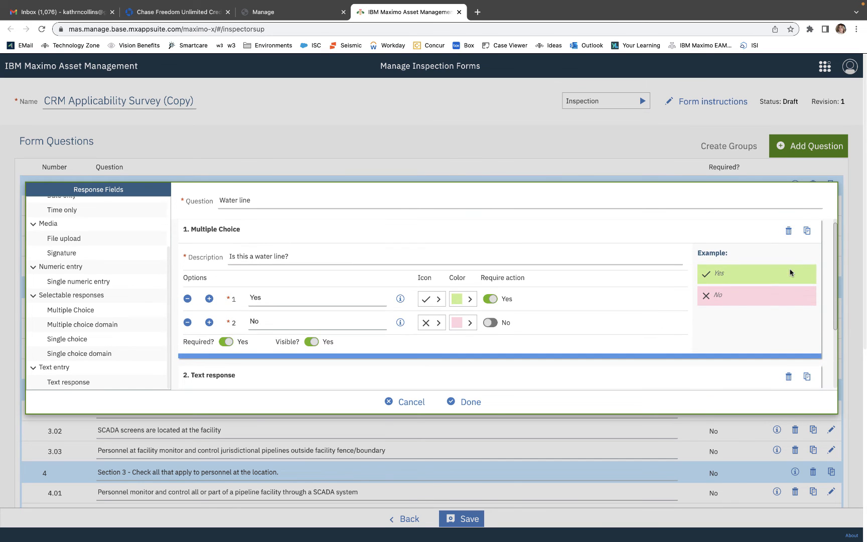
left_click(788, 238)
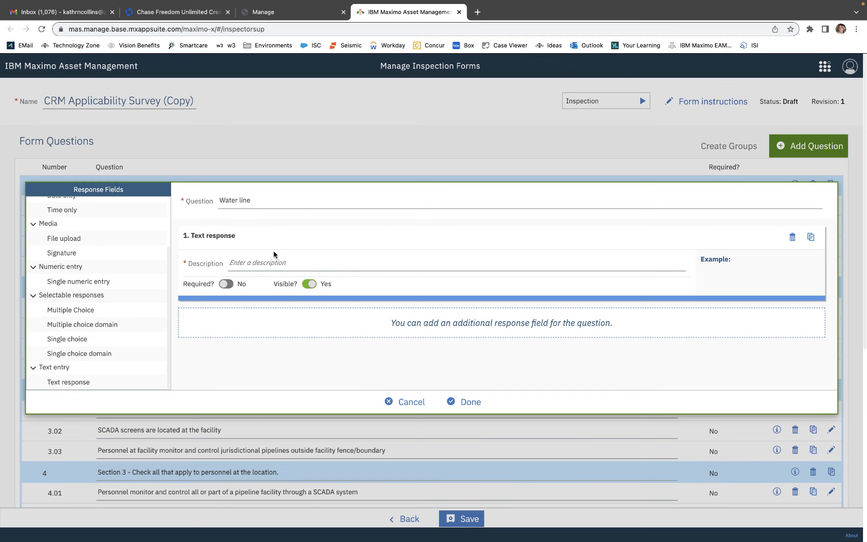
- Retitle the question "Additional Information", describe its text response as "Add comments", and finish editing it
left_click_drag(255, 199, 204, 200)
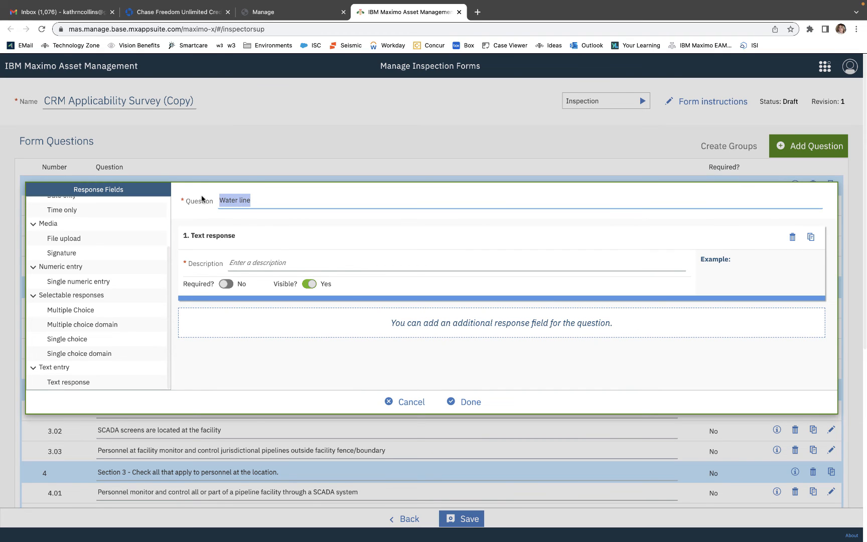
type("Addi")
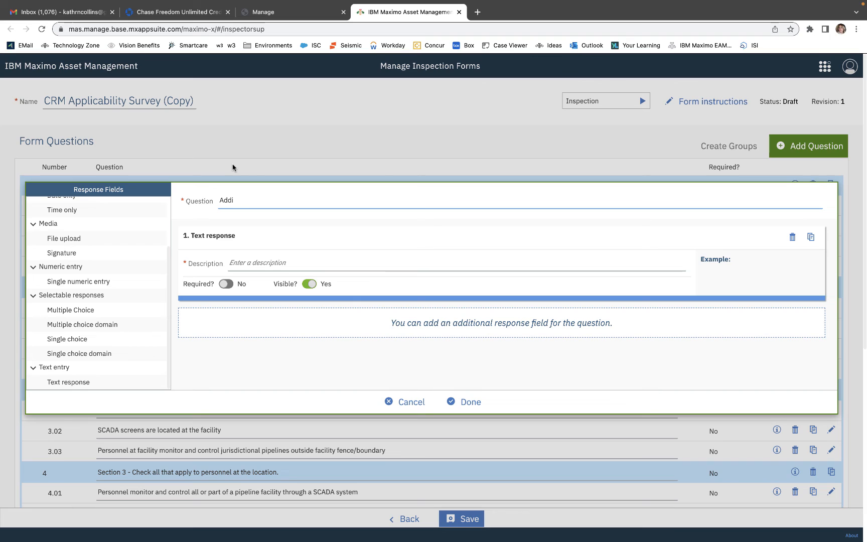
type("tional Information")
left_click(245, 260)
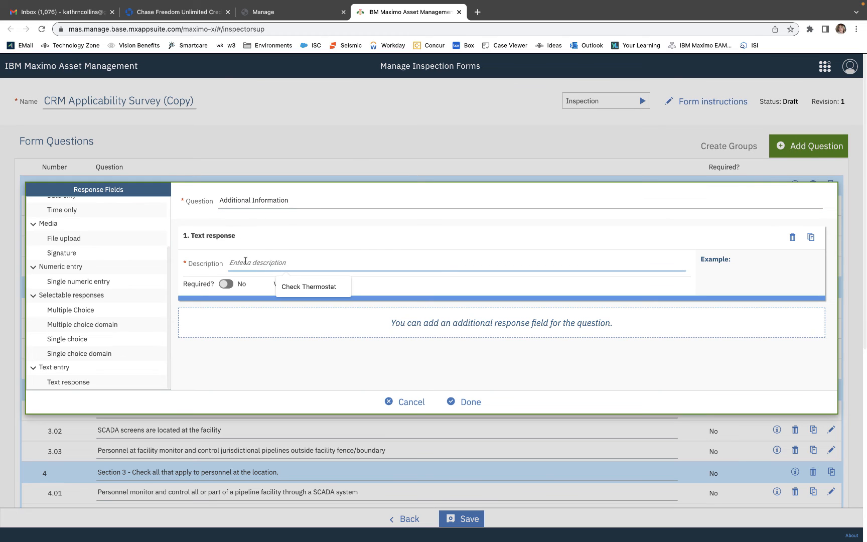
type("Add c")
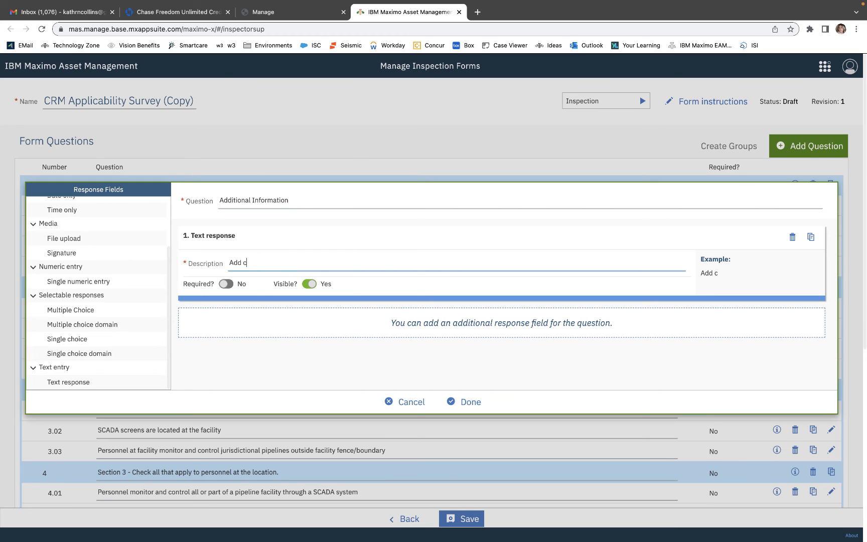
type("omments")
left_click(464, 401)
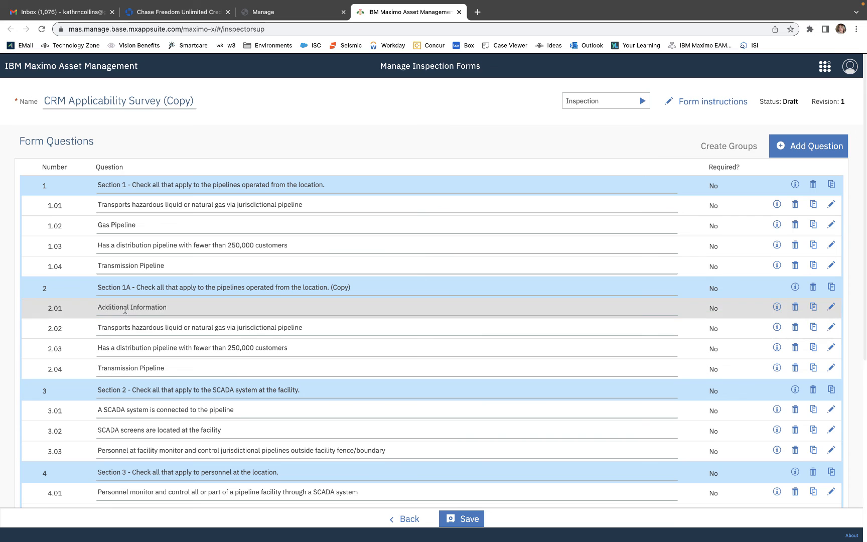
- Reorder the Section 1A questions to Transmission Pipeline, distribution pipeline, hazardous liquid transport and Additional Information, and save the form
left_click_drag(75, 293, 76, 187)
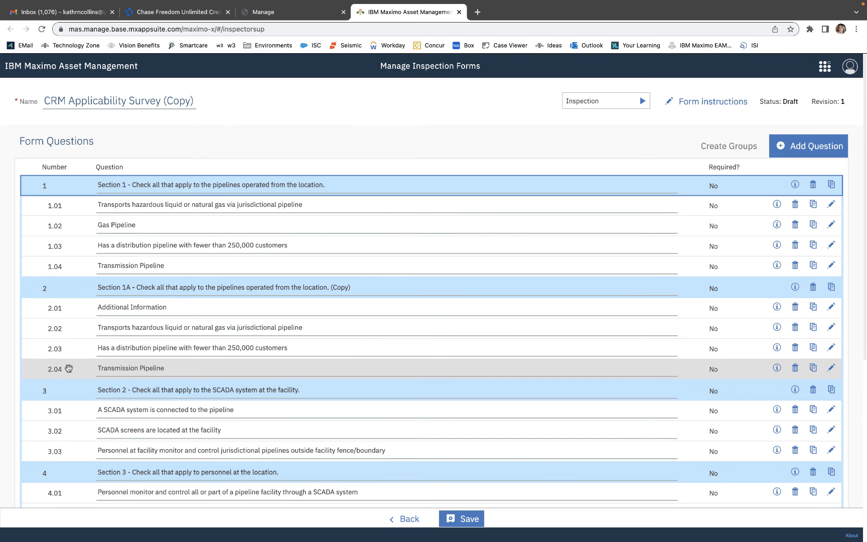
left_click_drag(66, 362, 68, 307)
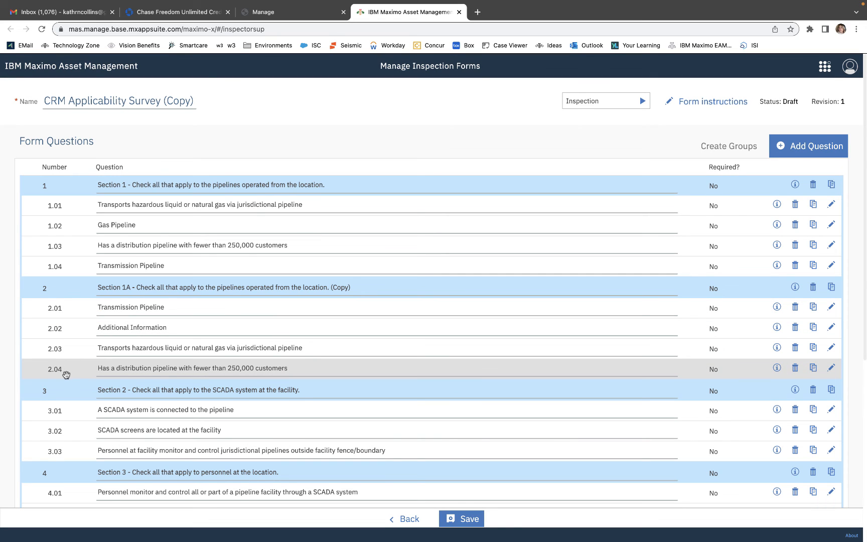
left_click_drag(66, 375, 68, 330)
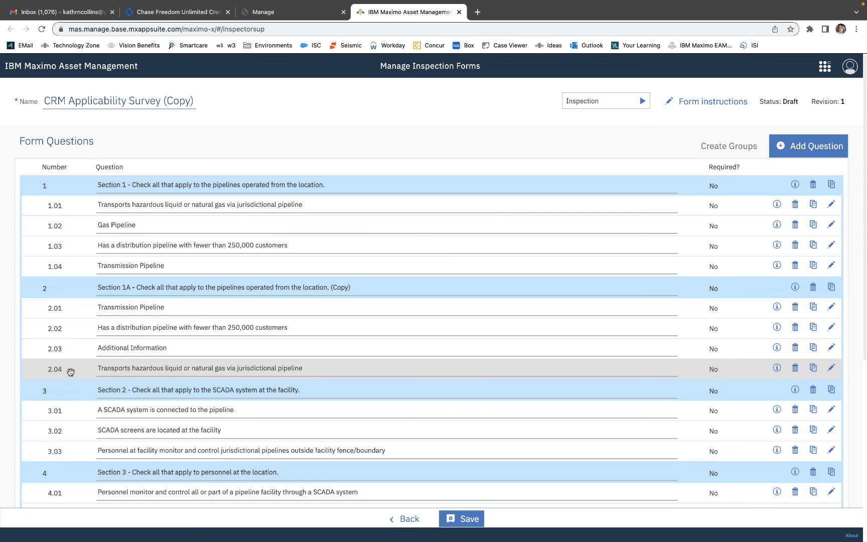
left_click_drag(70, 370, 70, 347)
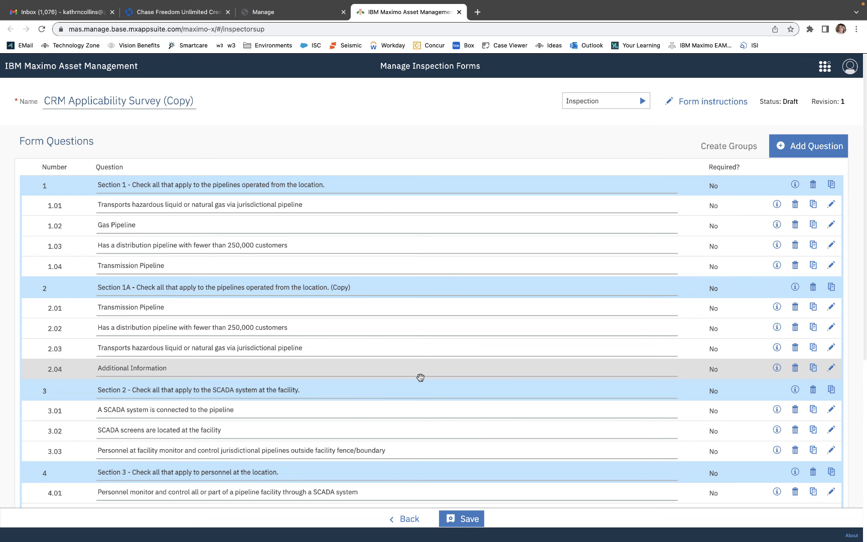
left_click(462, 520)
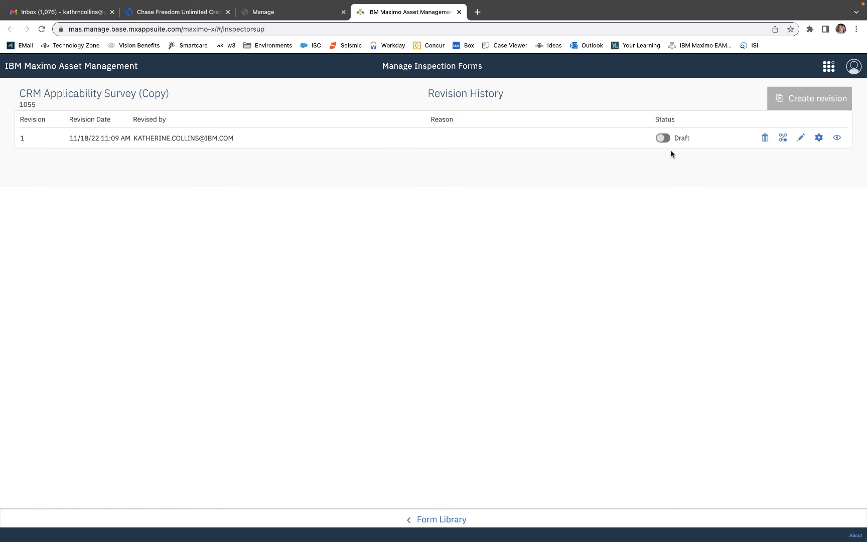
- Open the logic settings of the copied form's draft revision and add a condition to response field 2.01.01 under Transmission Pipeline
left_click(783, 137)
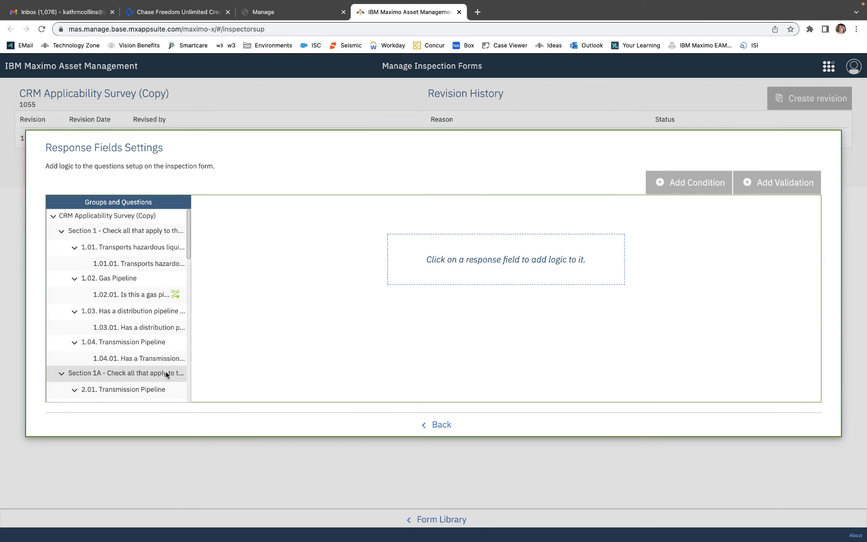
left_click(159, 389)
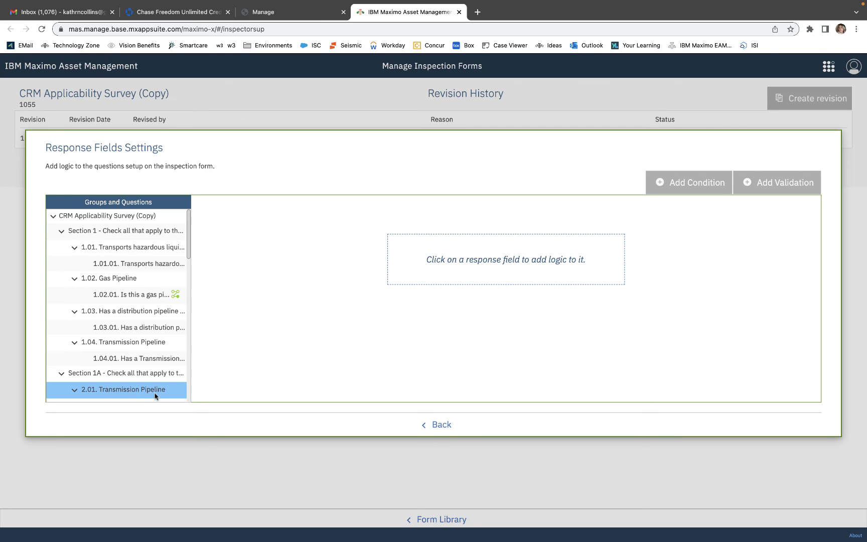
scroll(160, 390, "down", 1)
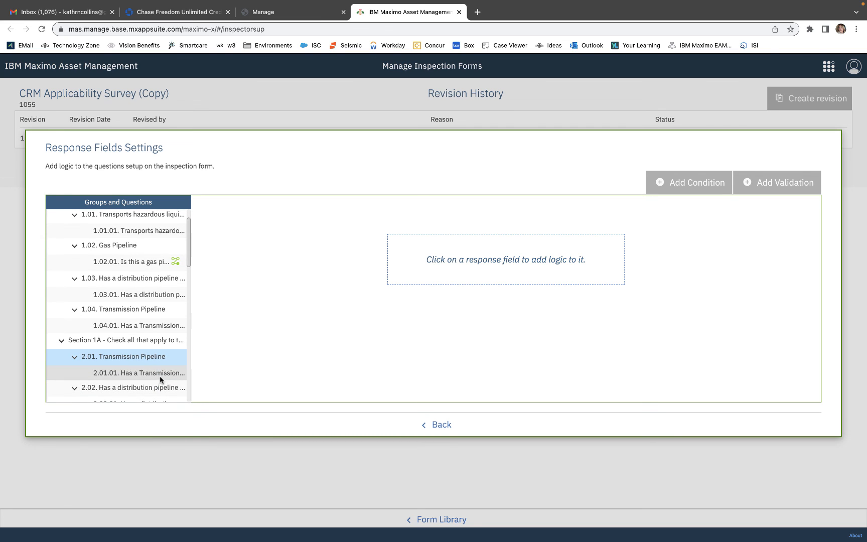
left_click(161, 374)
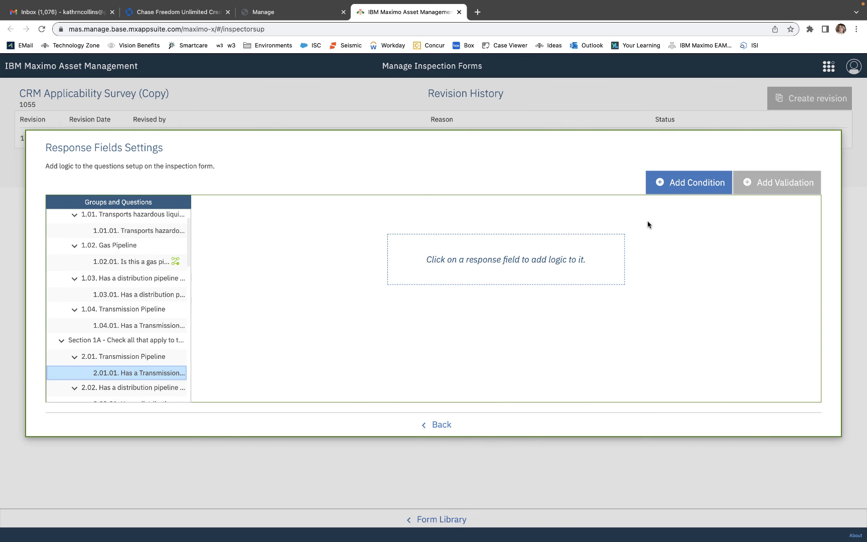
left_click(665, 188)
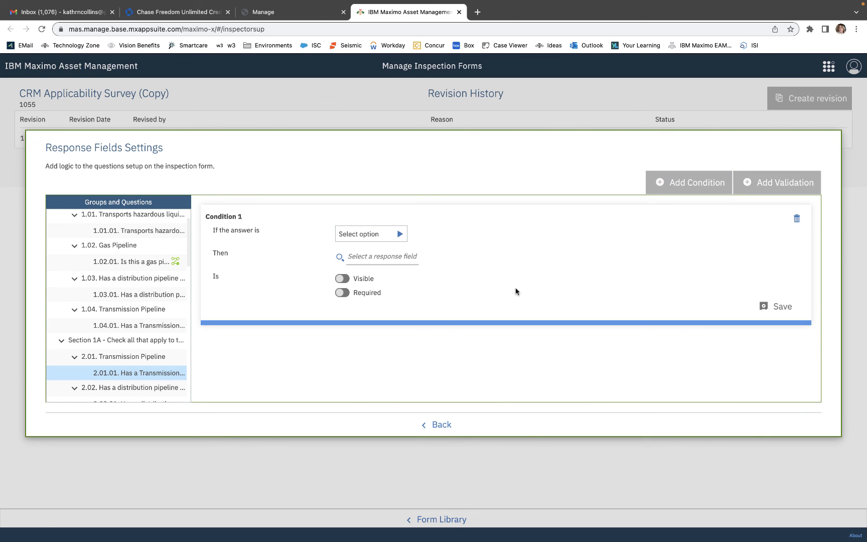
- Set Condition 1 so that an N/A answer makes response field 6.01.02 "In no, explain." visible and required
left_click(401, 235)
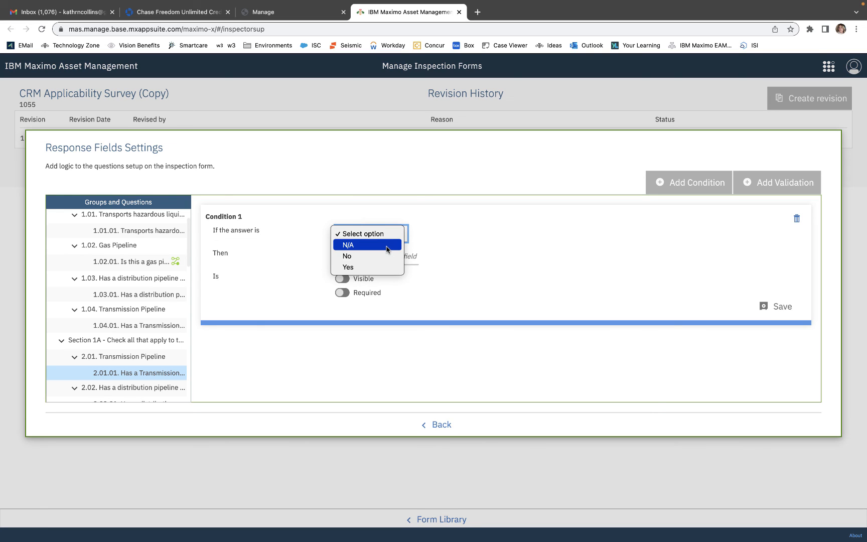
left_click(387, 246)
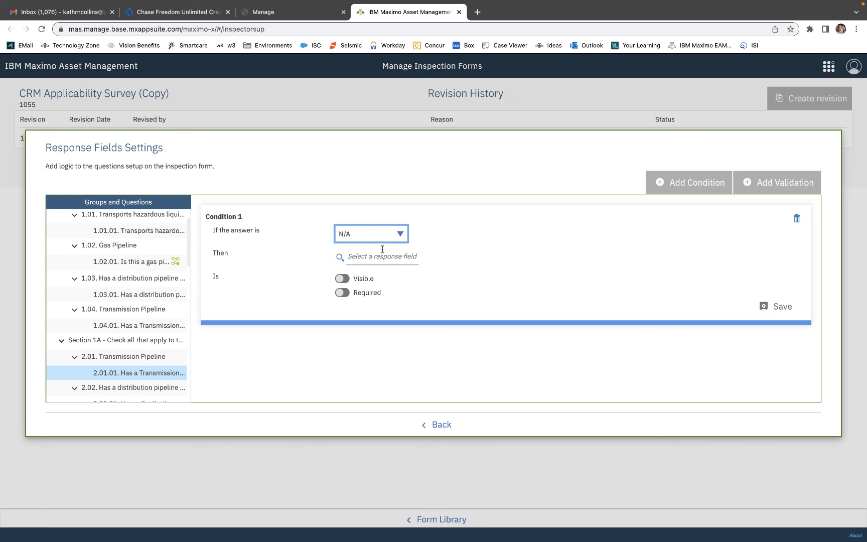
left_click(344, 280)
left_click(341, 294)
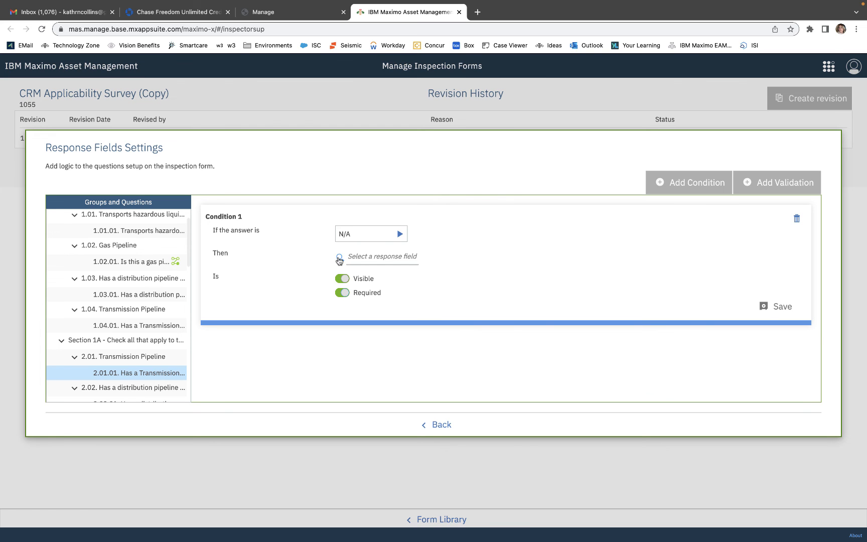
left_click(340, 258)
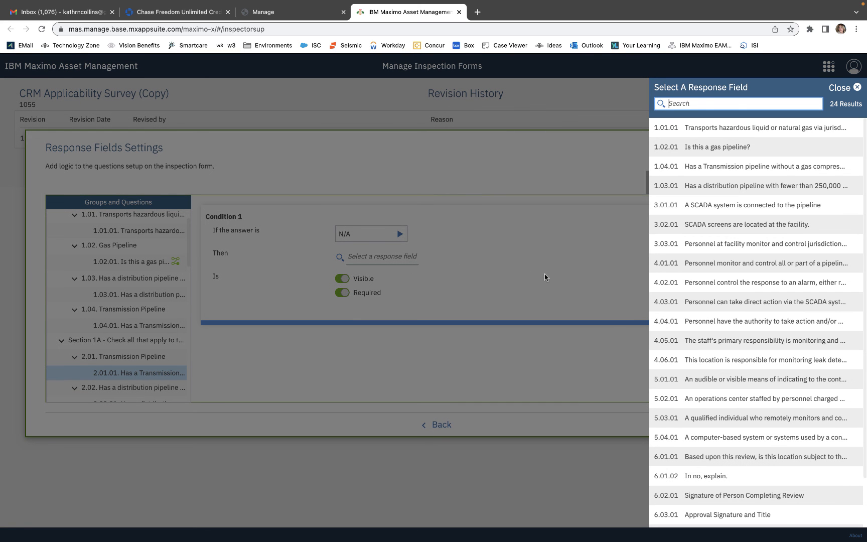
left_click(690, 476)
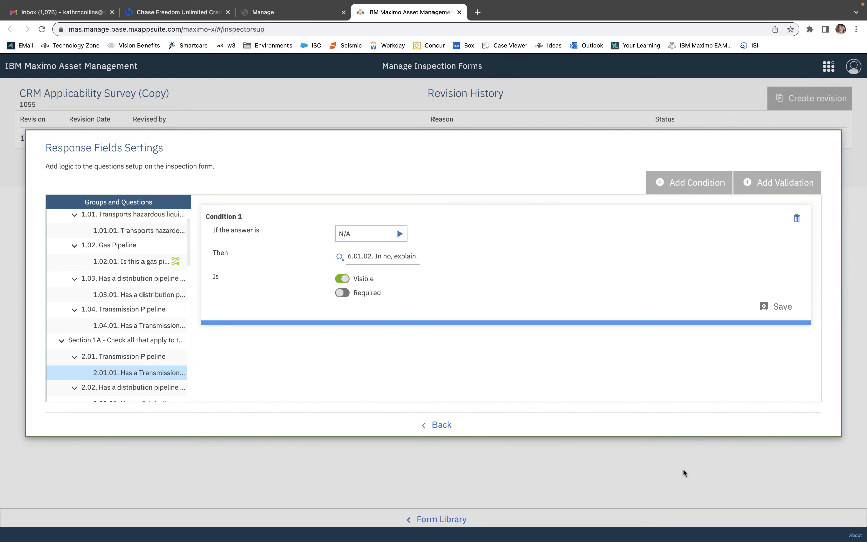
left_click(342, 293)
- Change the condition's triggering answer to No and save the condition
left_click(400, 235)
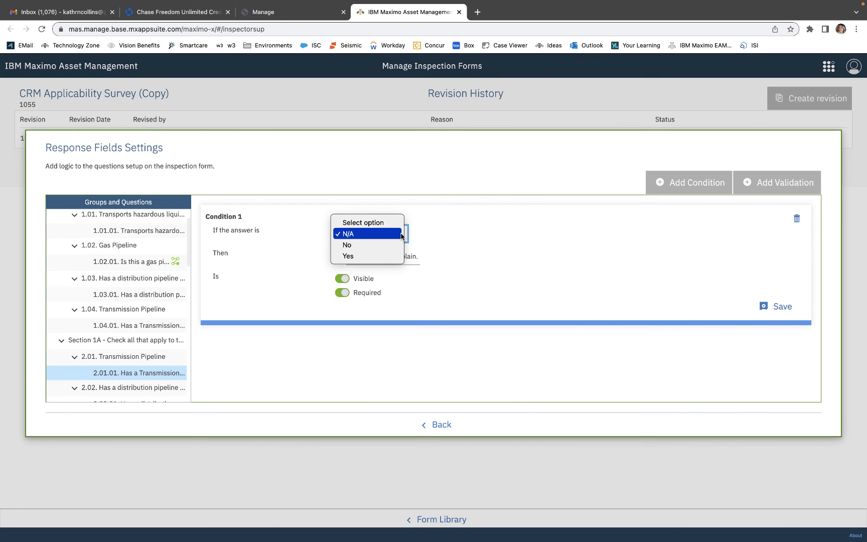
left_click(394, 246)
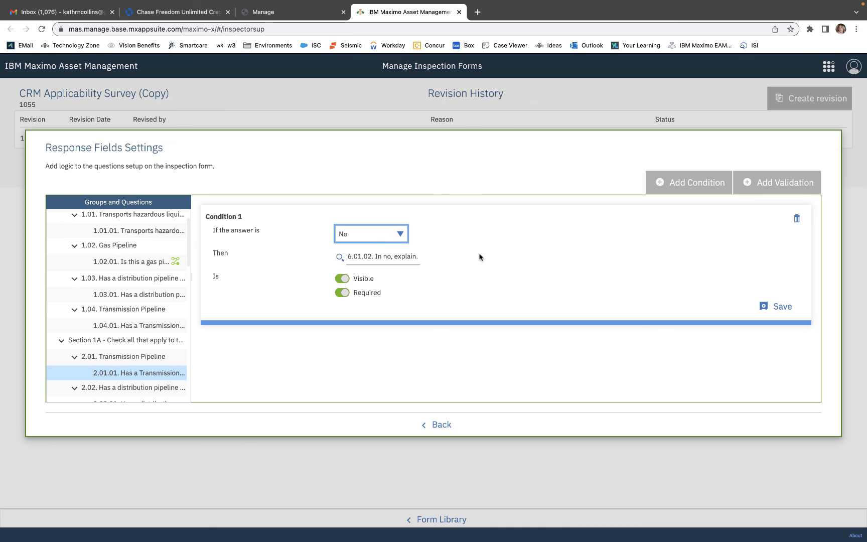
left_click(779, 308)
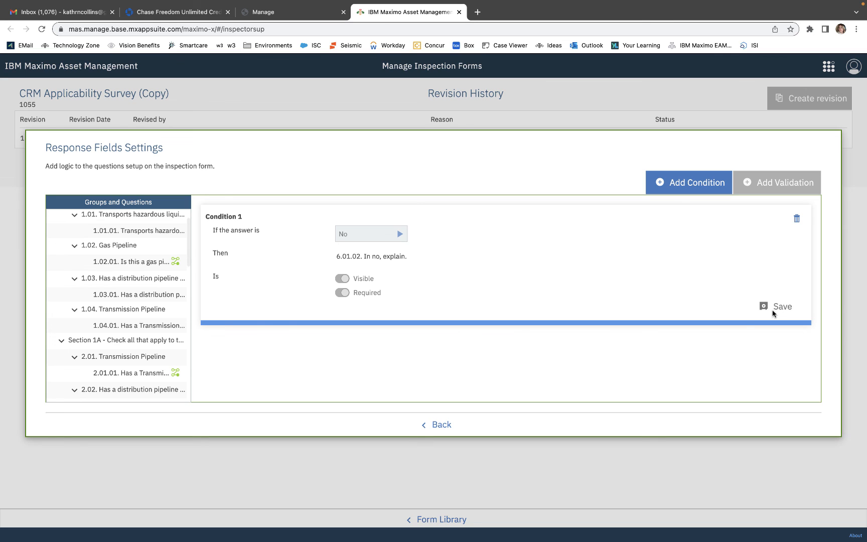
- Leave the response field logic settings and activate revision 1 of the copied CRM Applicability Survey form
left_click(442, 425)
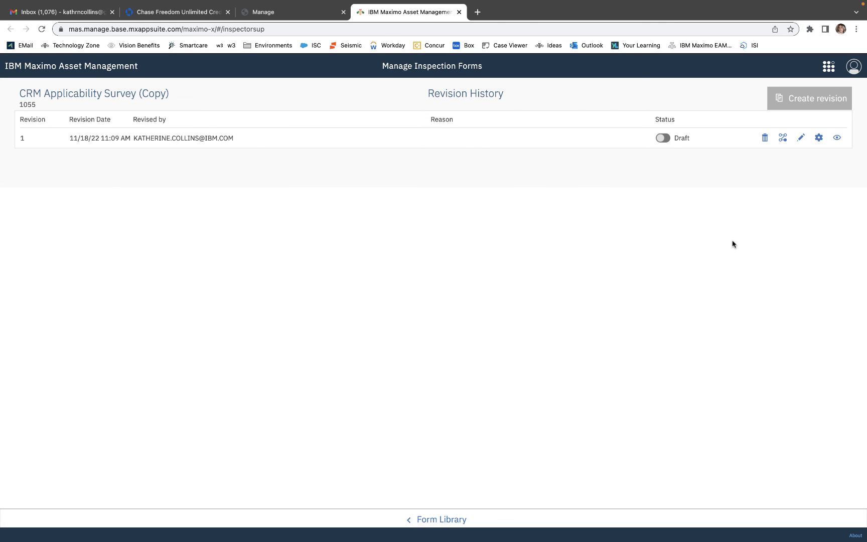
left_click(662, 139)
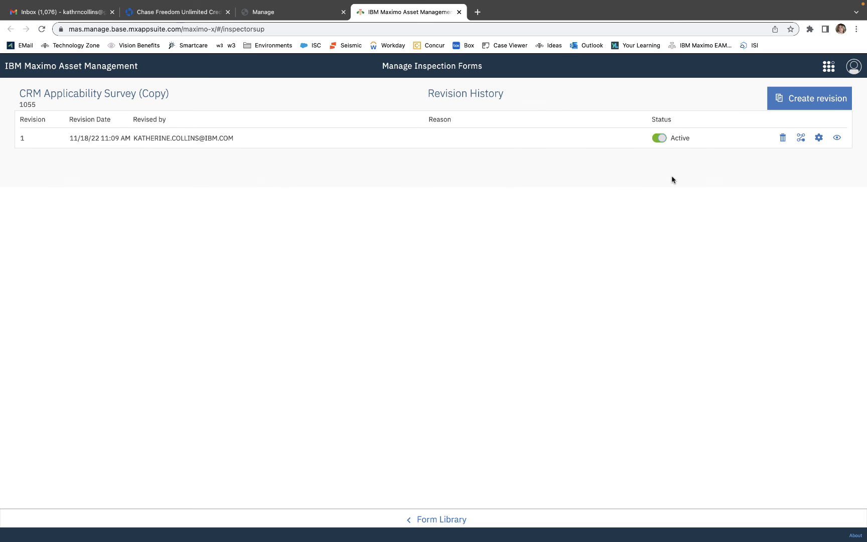
mouse_move(664, 2)
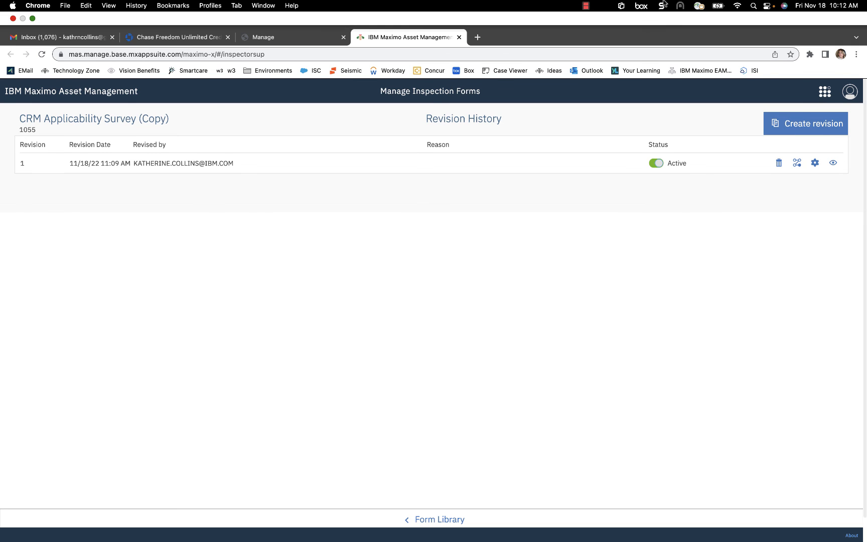
left_click(590, 6)
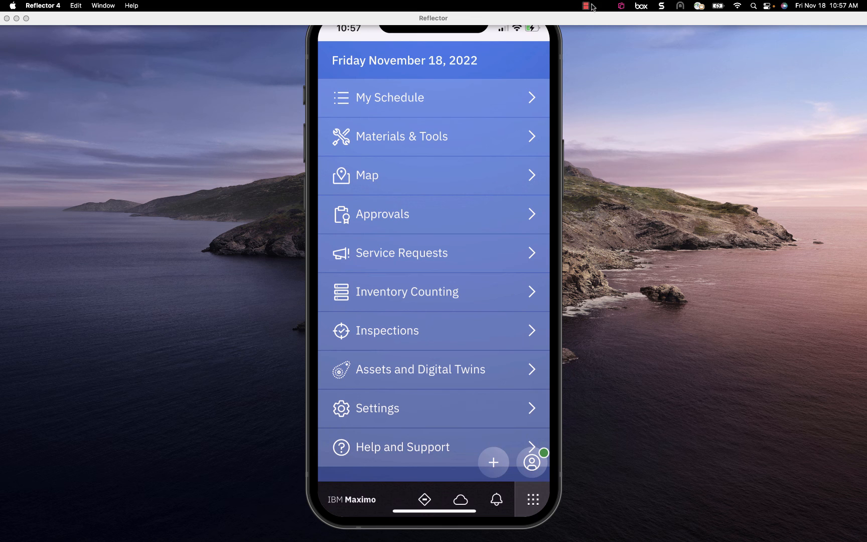
left_click(587, 7)
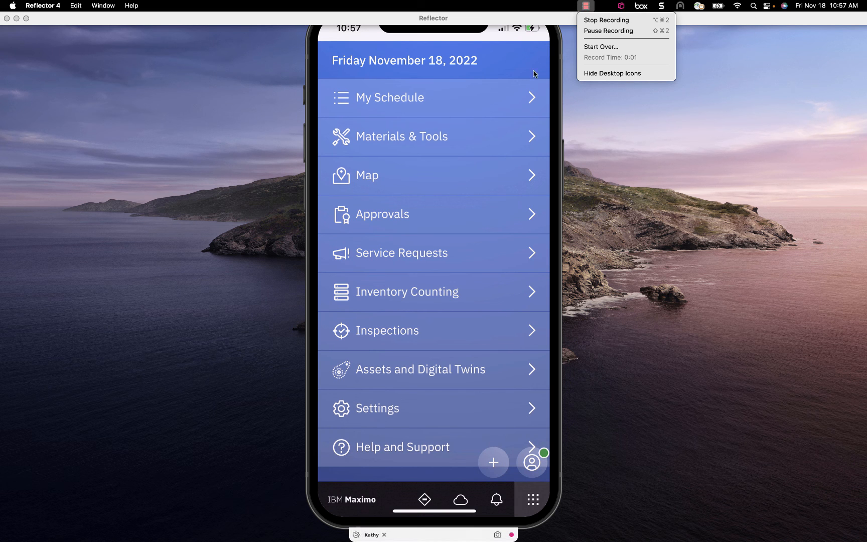
- In the mirrored Maximo mobile app, open the assigned inspections and resume the in-progress CRM Applicability Survey
left_click(450, 340)
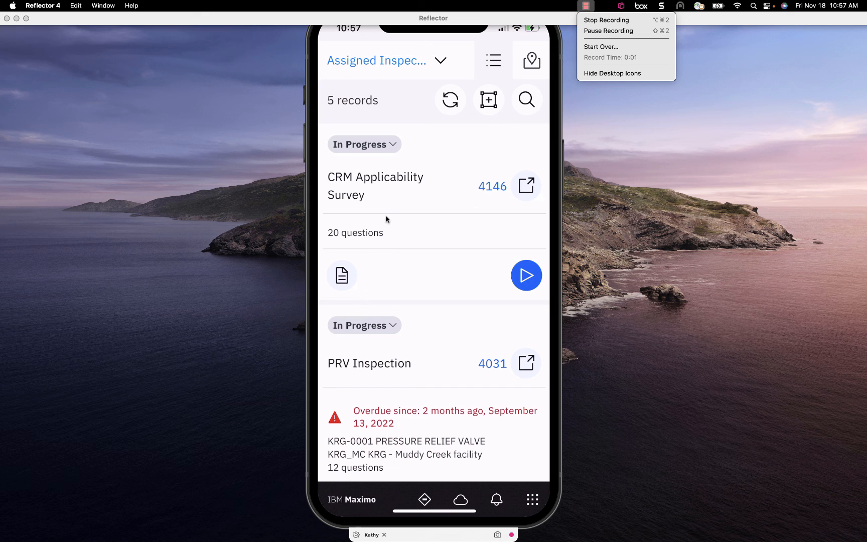
left_click(526, 276)
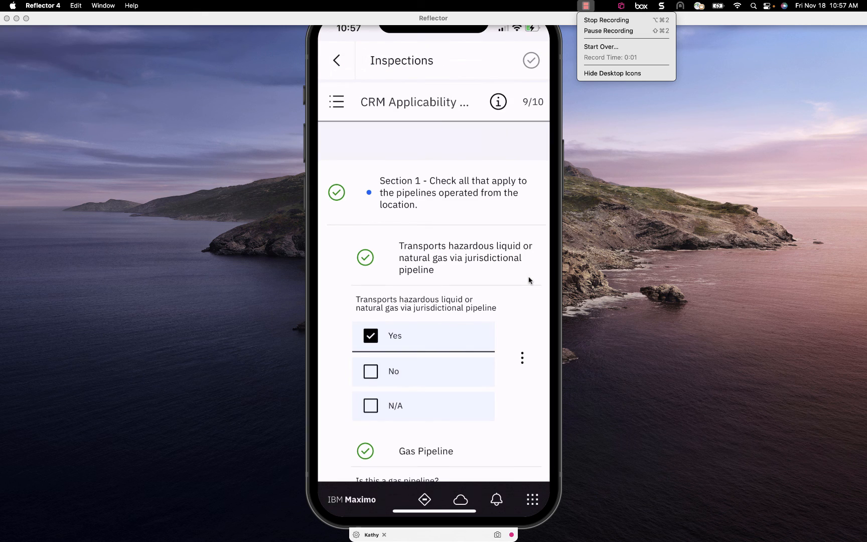